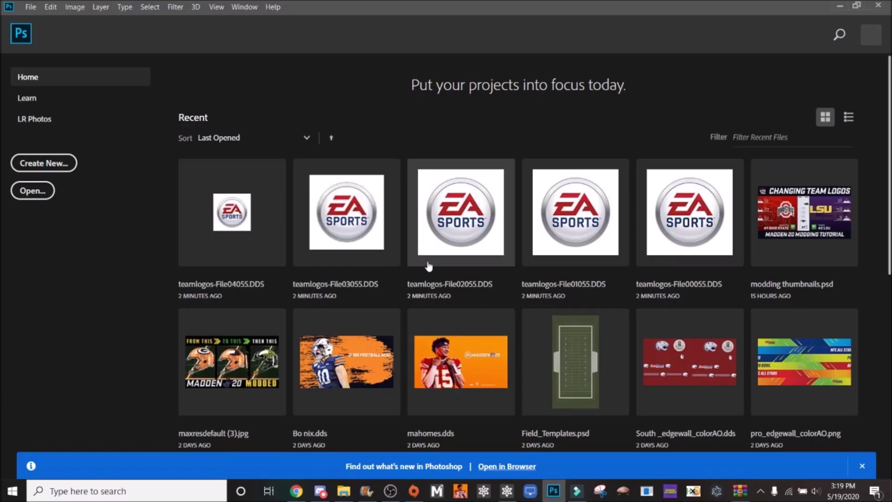
# Open all five teamlogos DDS files from Downloads\EA Logos, accepting the load options
pyautogui.click(507, 491)
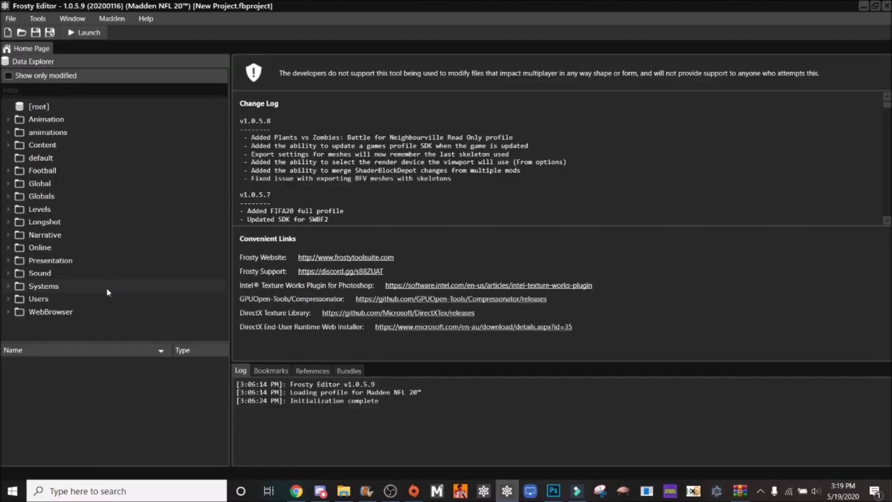
pyautogui.click(554, 491)
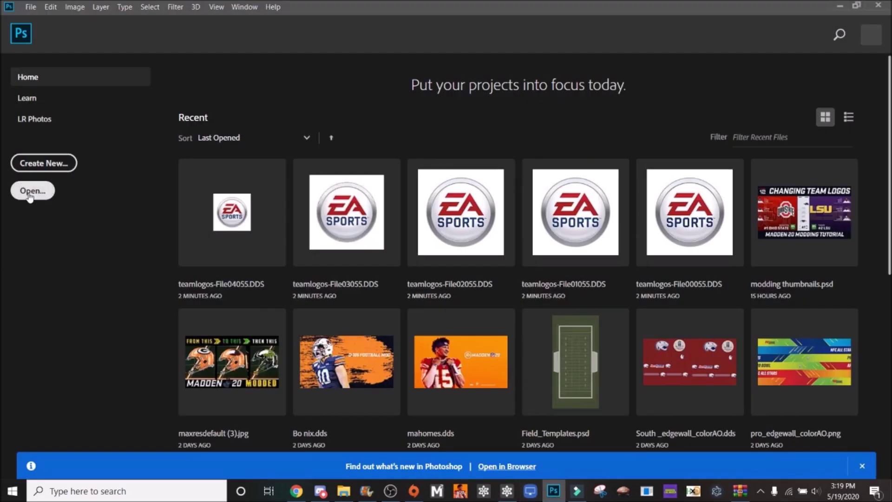
pyautogui.click(29, 196)
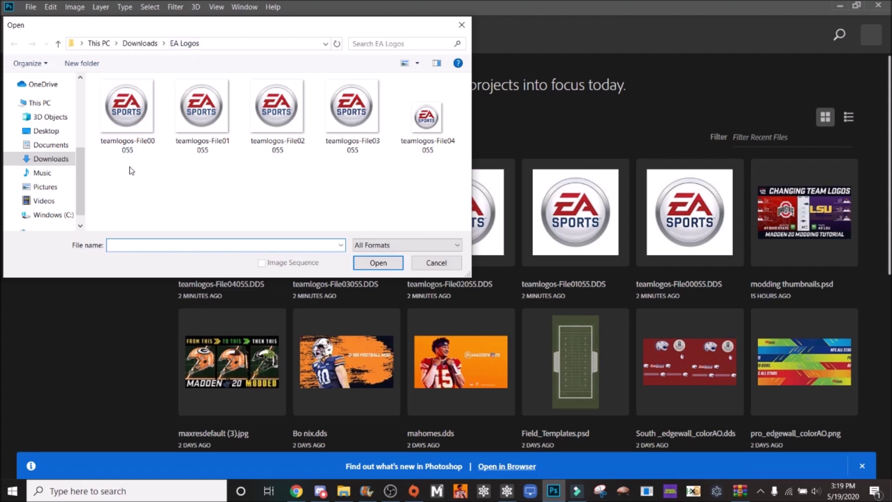
pyautogui.moveTo(130, 168); pyautogui.dragTo(421, 125)
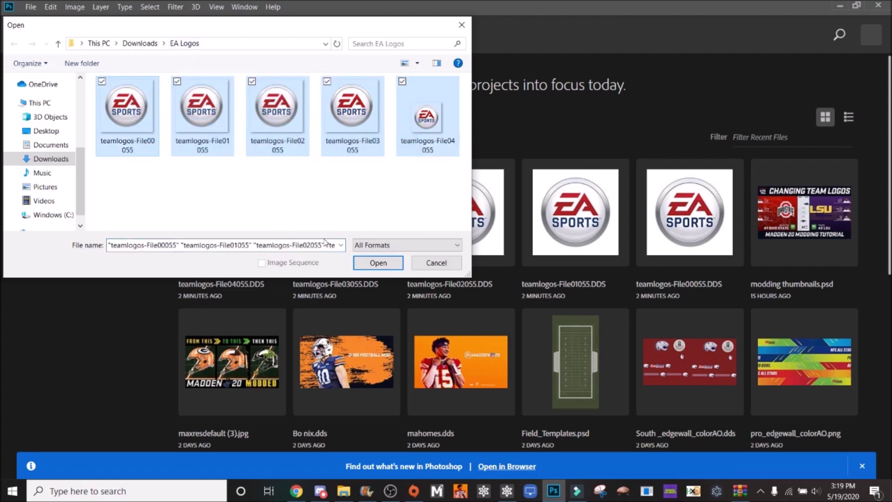
pyautogui.click(51, 159)
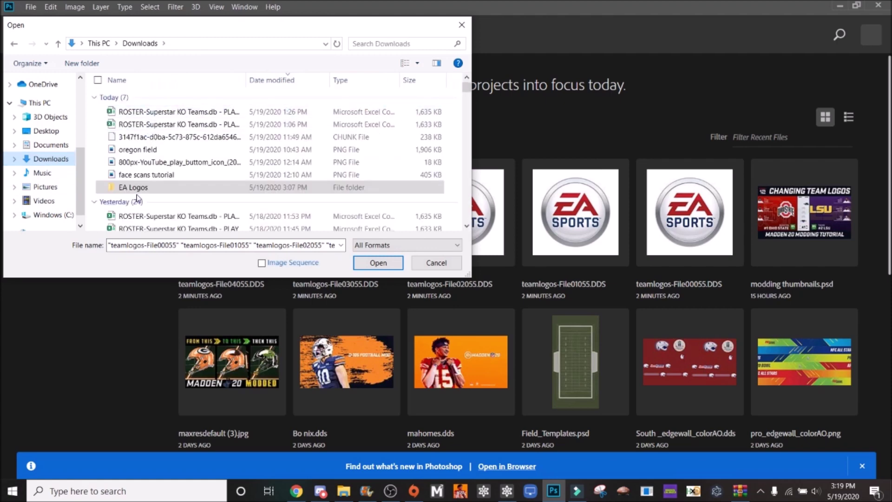
pyautogui.doubleClick(142, 187)
pyautogui.moveTo(135, 144); pyautogui.dragTo(442, 79)
pyautogui.click(398, 261)
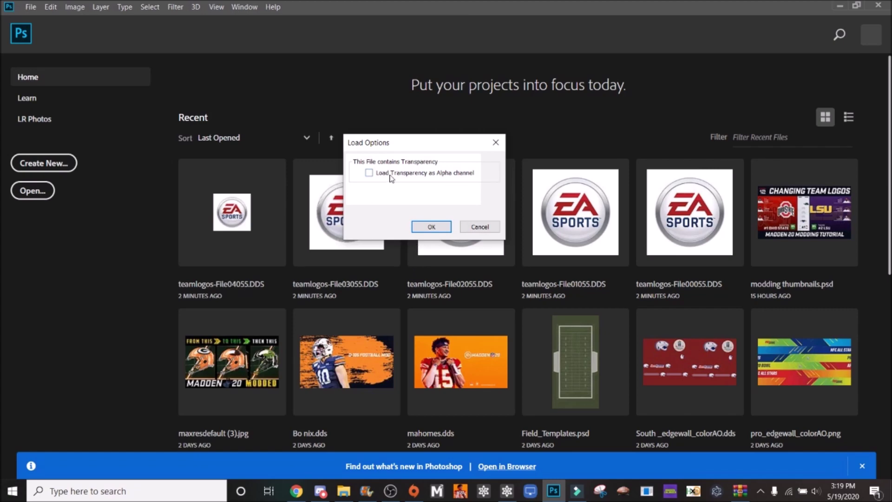
pyautogui.click(441, 227)
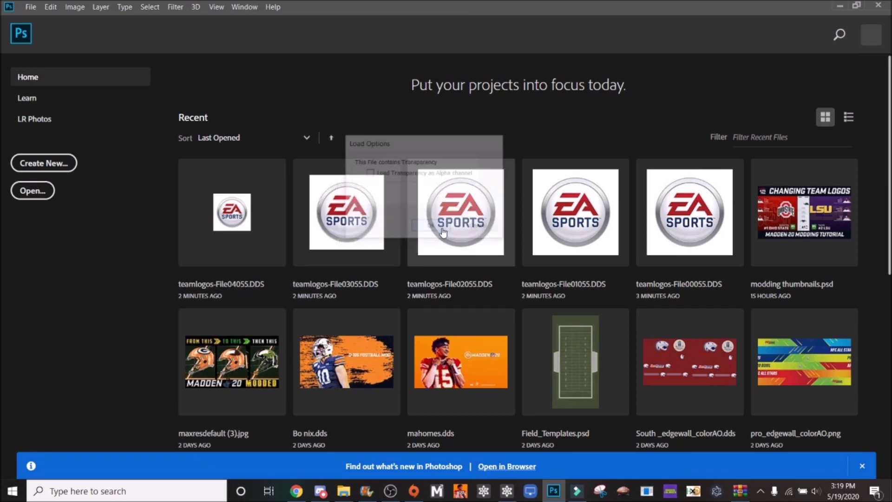
pyautogui.click(441, 220)
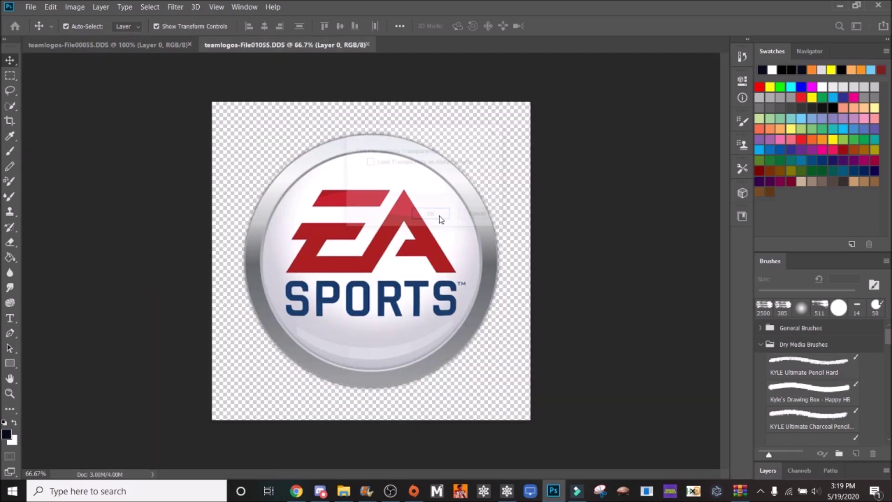
# Accept load options for File02055, File03055 and File04055, then bring teamlogos-File00055 forward
pyautogui.click(441, 219)
pyautogui.click(440, 219)
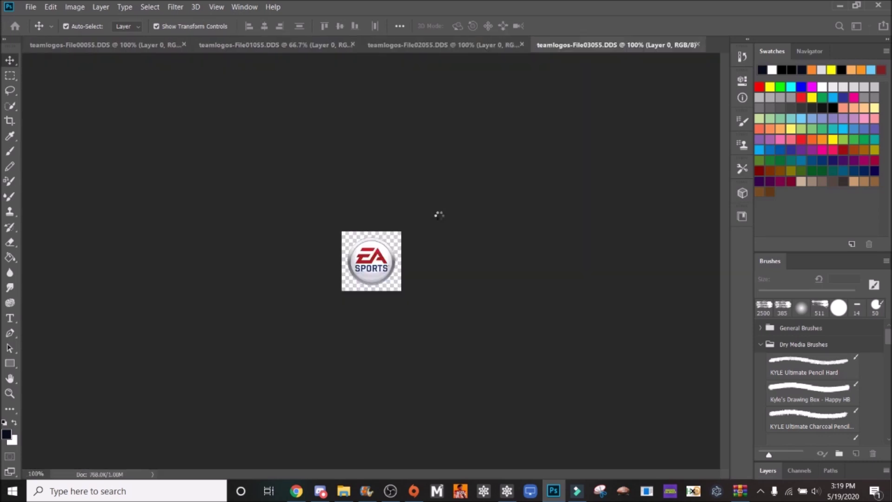
pyautogui.click(440, 218)
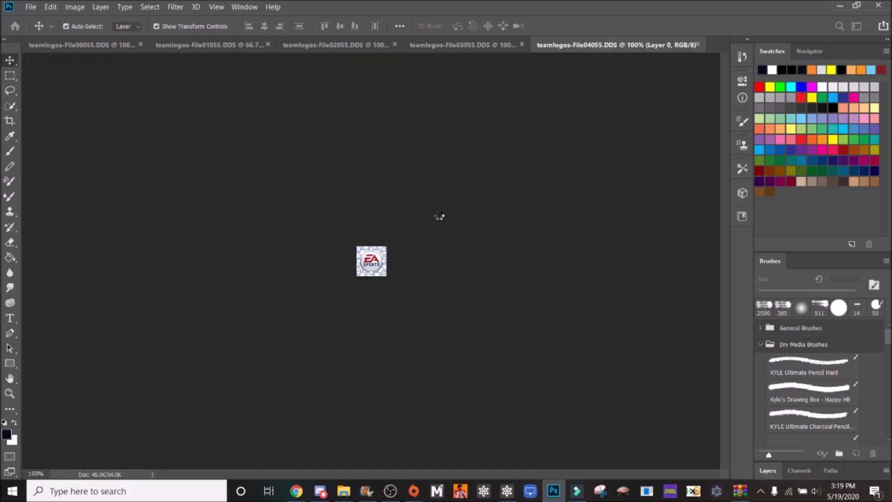
pyautogui.click(75, 46)
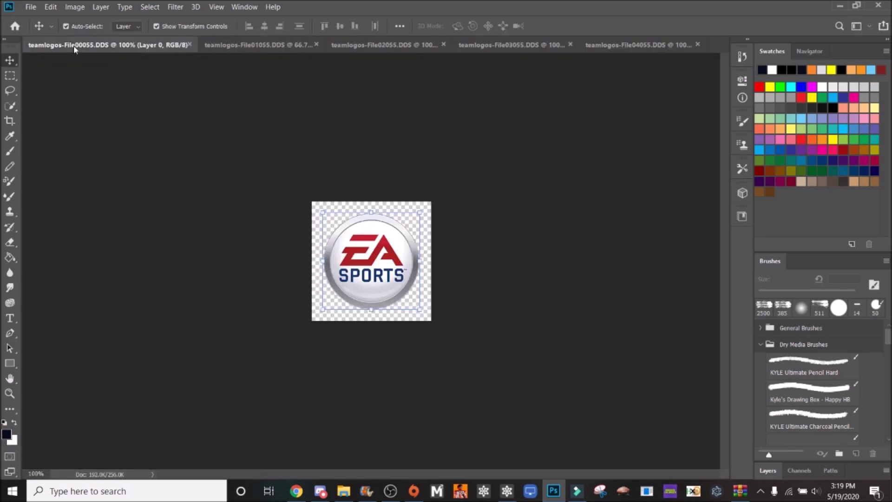
pyautogui.click(30, 8)
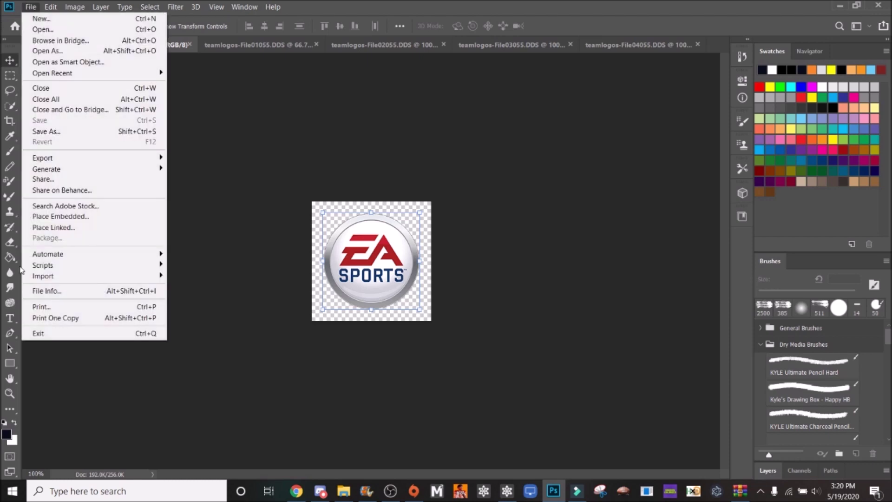
# Embed the YouTube play button SVG, shrink it inside the ring, and hide the EA logo layer
pyautogui.click(66, 217)
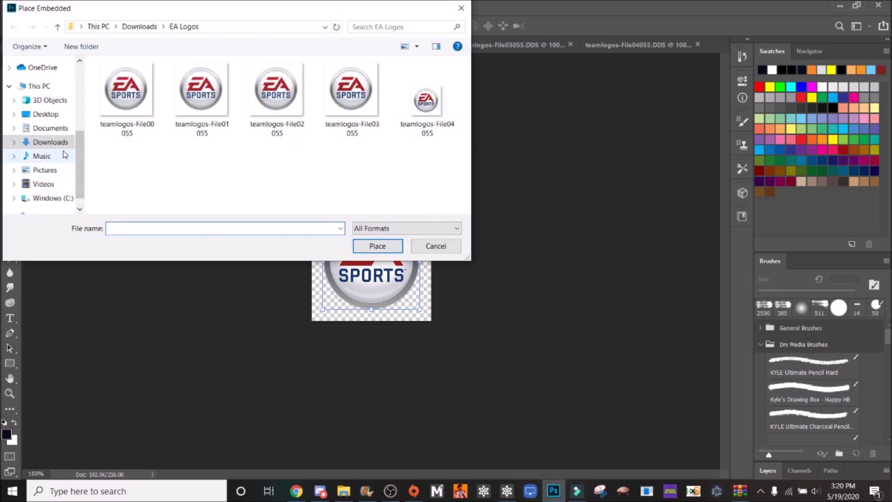
pyautogui.click(70, 144)
pyautogui.click(148, 147)
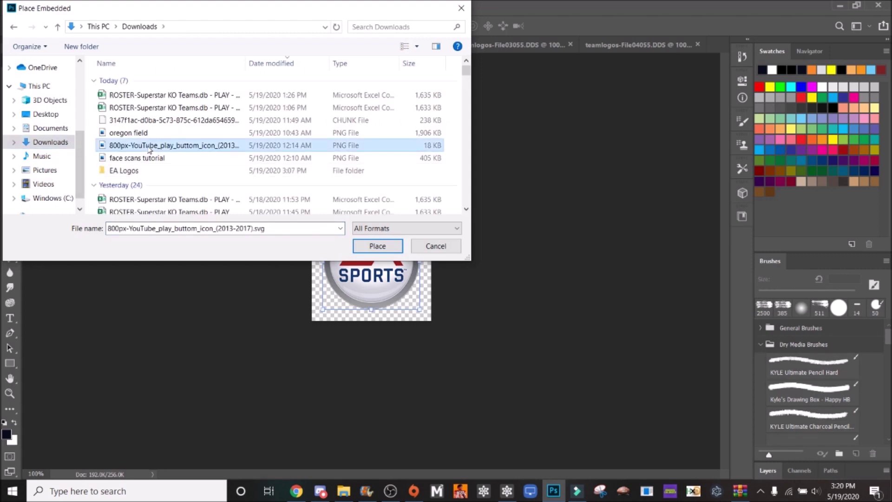
pyautogui.click(377, 245)
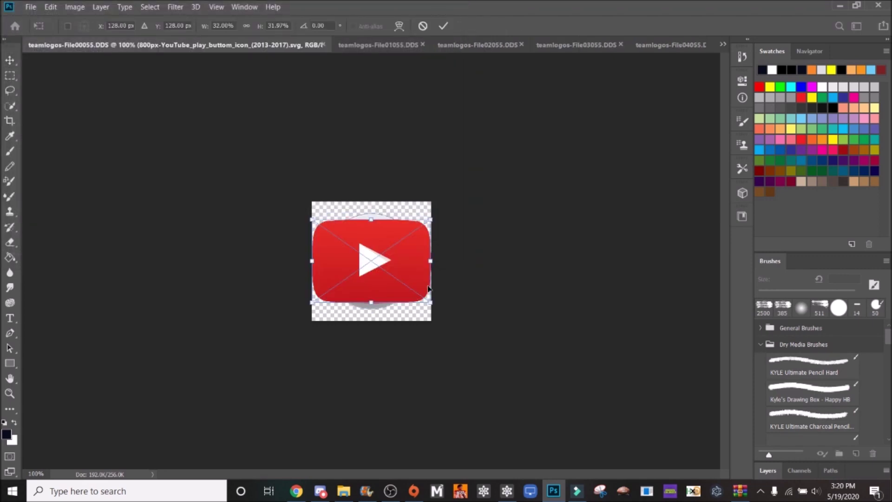
pyautogui.moveTo(430, 302); pyautogui.dragTo(375, 271)
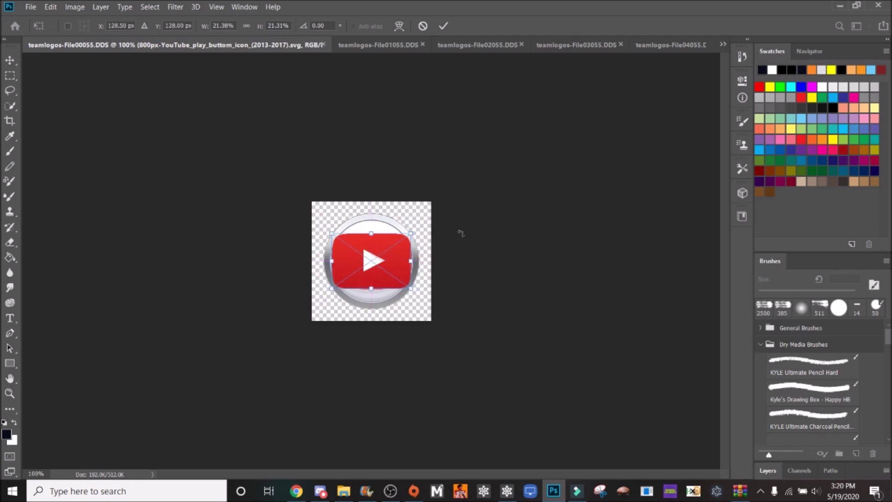
pyautogui.click(10, 60)
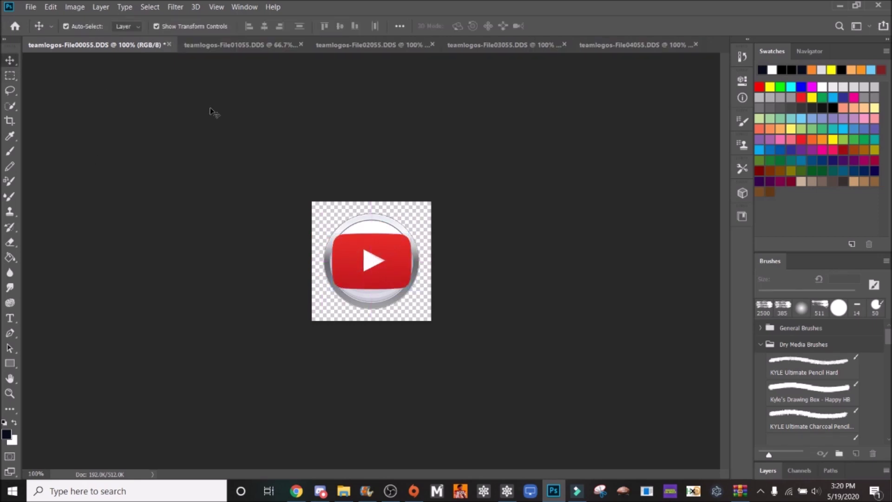
pyautogui.click(768, 471)
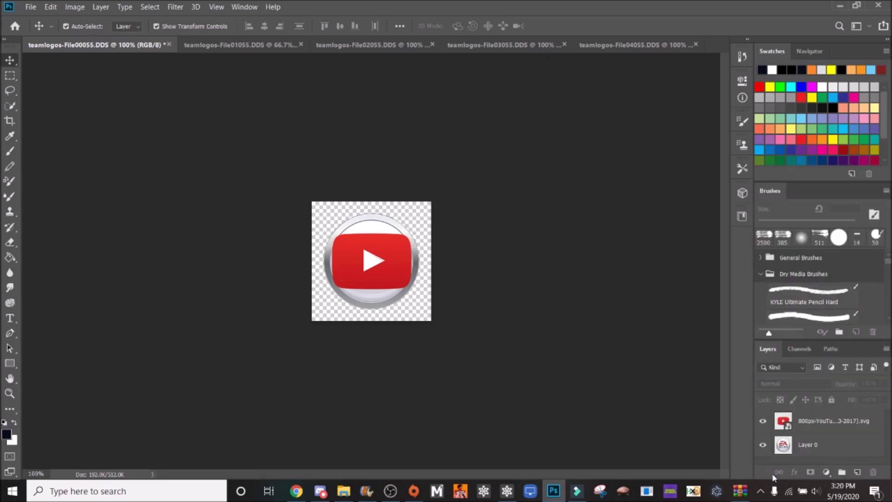
pyautogui.click(762, 445)
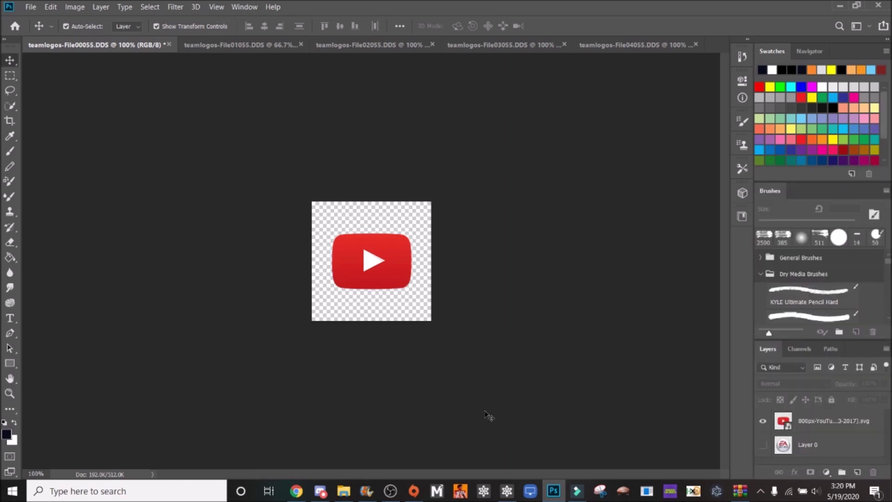
pyautogui.click(31, 7)
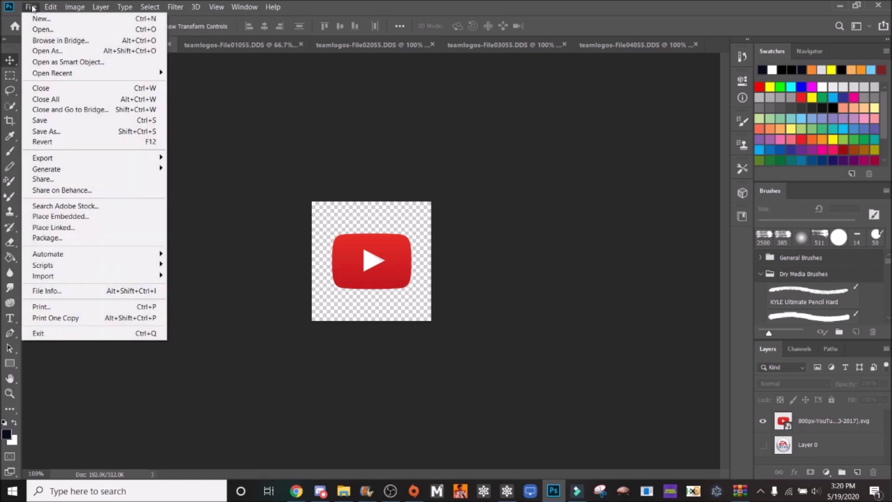
# Save over teamlogos-File00055.DDS in DDS format, confirming the replacement
pyautogui.click(57, 132)
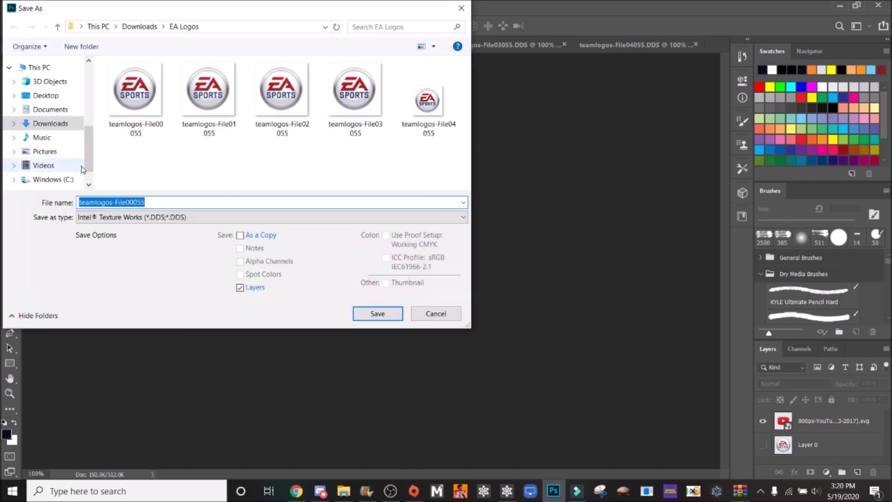
pyautogui.click(122, 105)
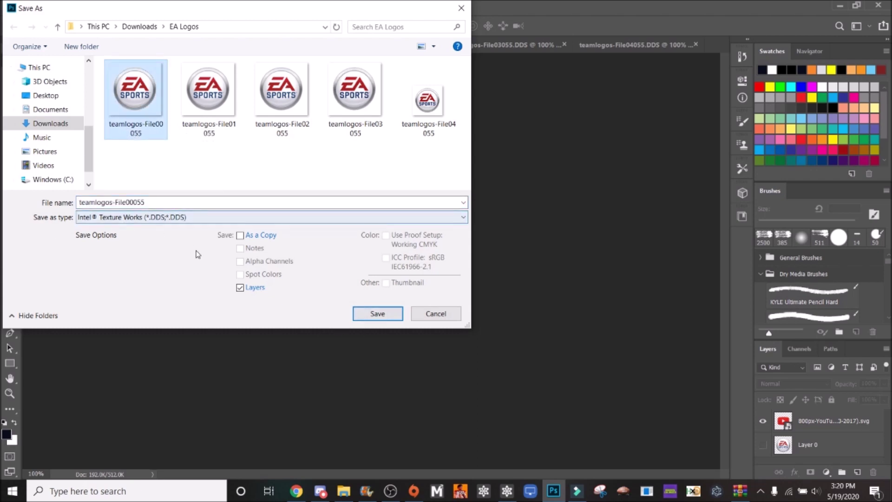
pyautogui.click(364, 312)
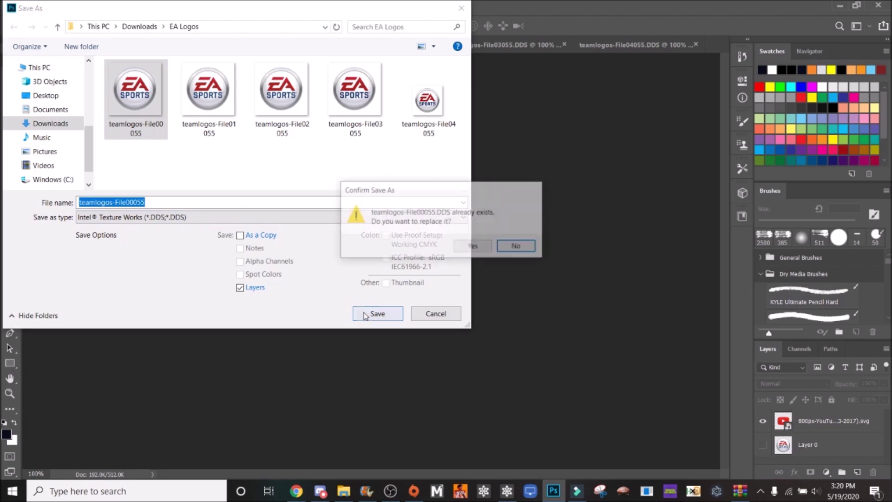
pyautogui.click(467, 245)
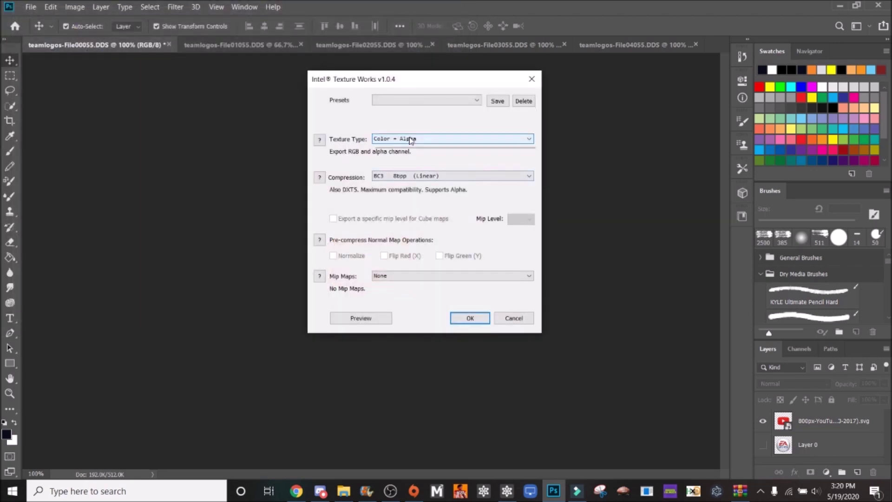
# Export the texture as Color + Alpha with BC3 8bpp (Linear) compression and no mip maps
pyautogui.click(410, 139)
pyautogui.click(408, 154)
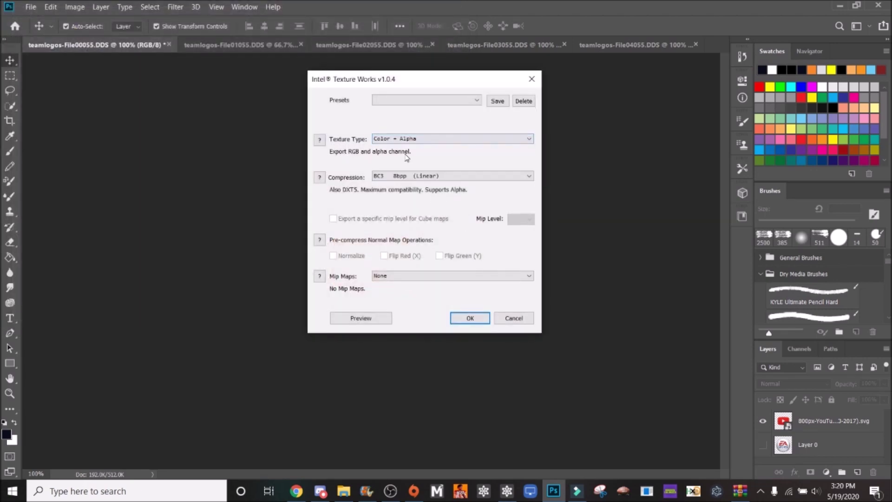
pyautogui.click(408, 176)
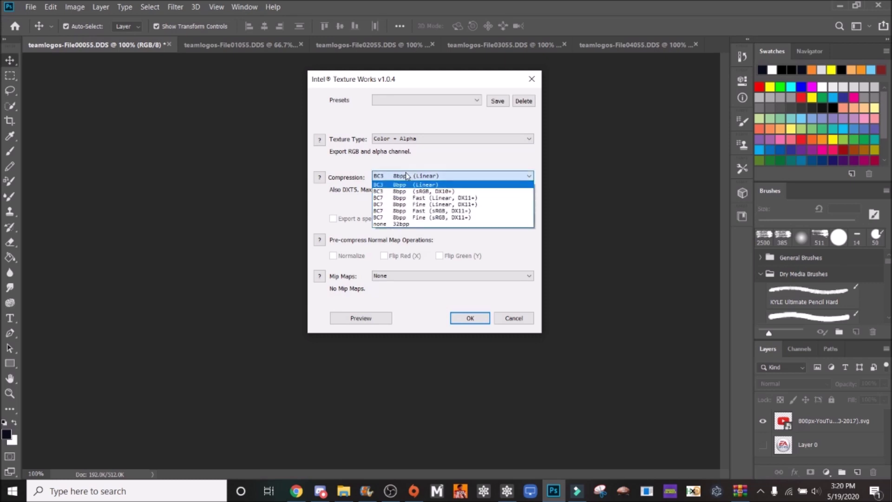
pyautogui.click(407, 176)
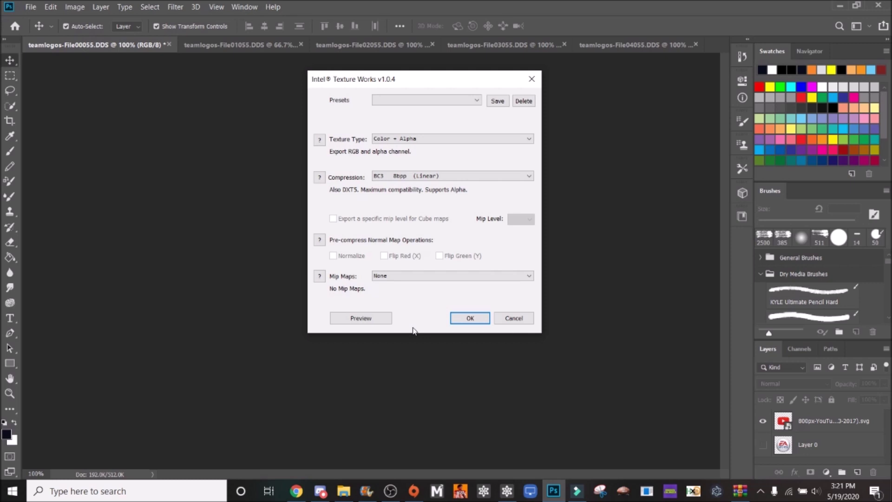
pyautogui.click(467, 319)
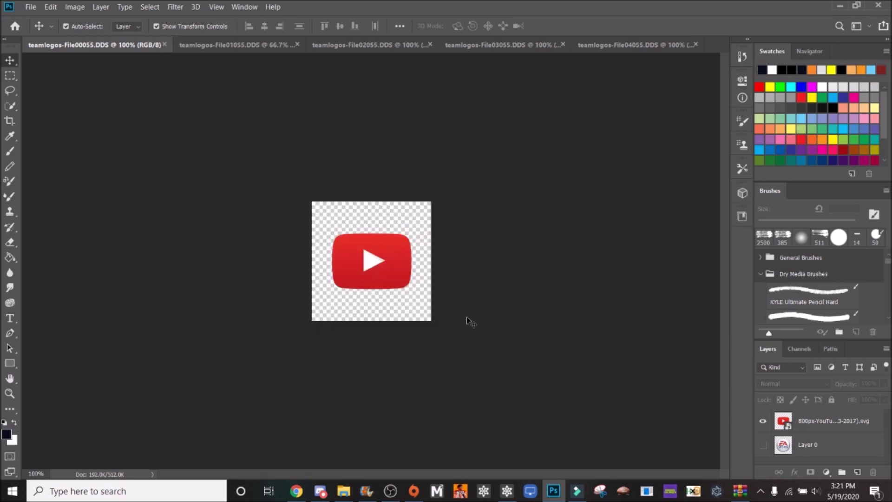
# Close teamlogos-File00055 and settle on the File01055 EA Sports logo after comparing with File02055
pyautogui.click(165, 45)
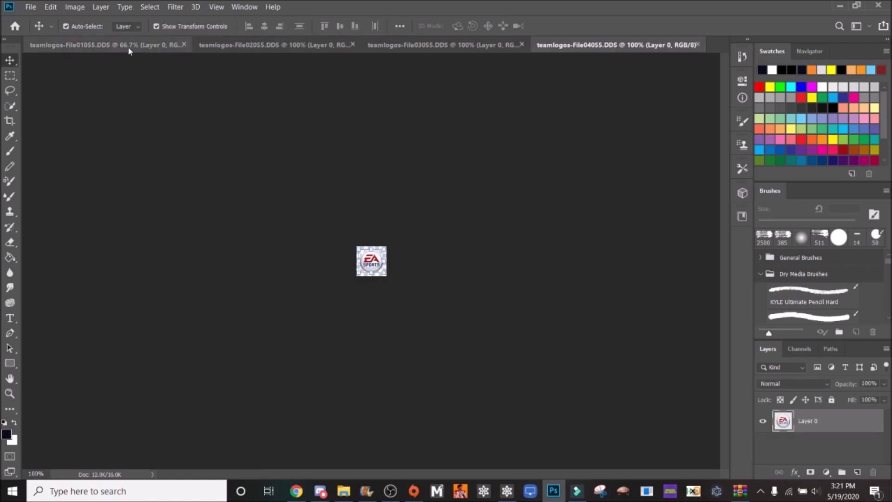
pyautogui.click(129, 47)
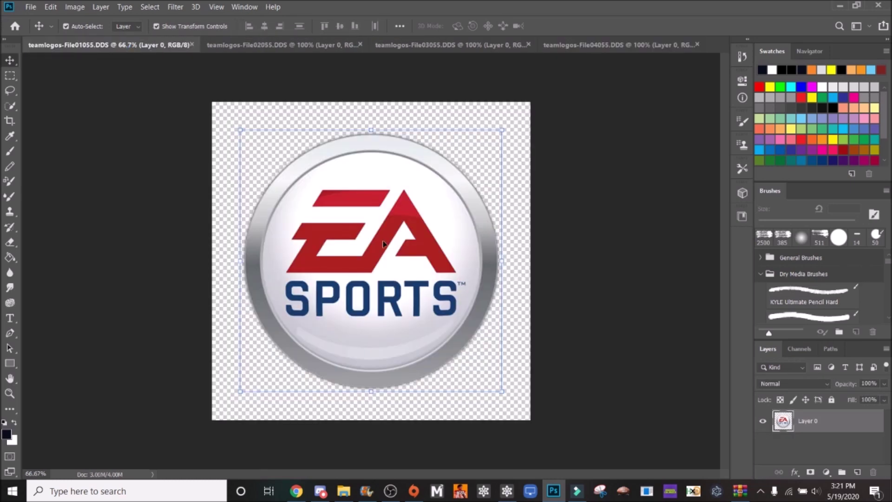
pyautogui.click(251, 46)
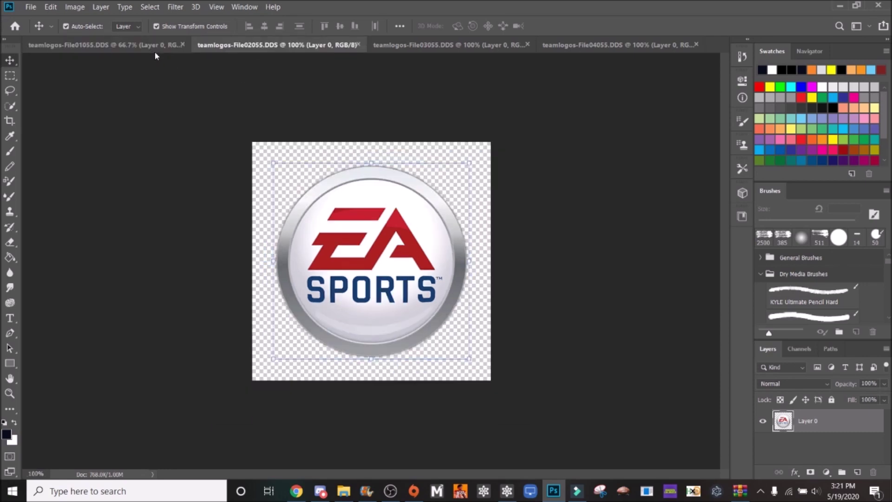
pyautogui.click(156, 46)
pyautogui.click(274, 45)
pyautogui.click(92, 46)
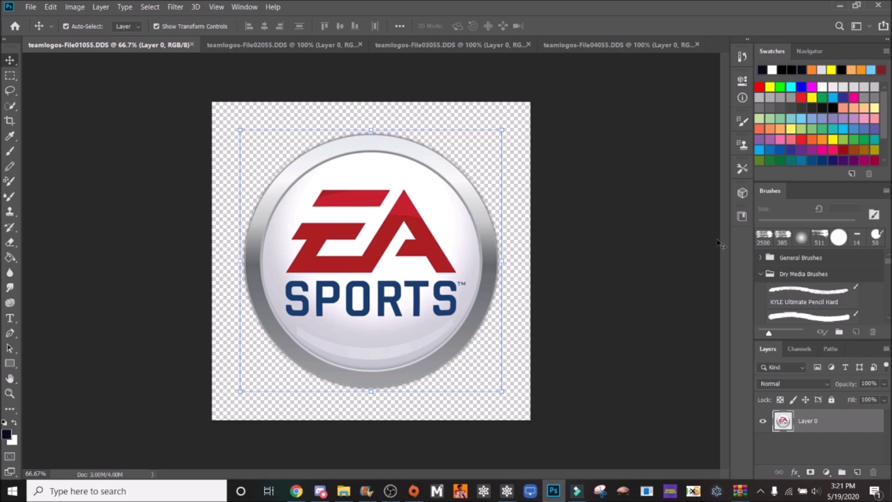
# On File01055, Place Embedded the YouTube logo teamlogos-File00055 from EA Logos
pyautogui.click(305, 46)
pyautogui.click(111, 45)
pyautogui.click(29, 8)
pyautogui.click(53, 216)
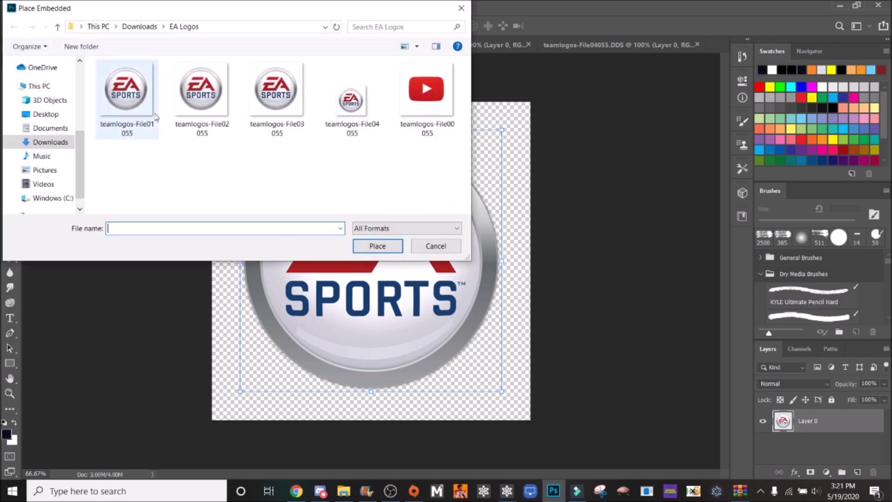
pyautogui.click(426, 95)
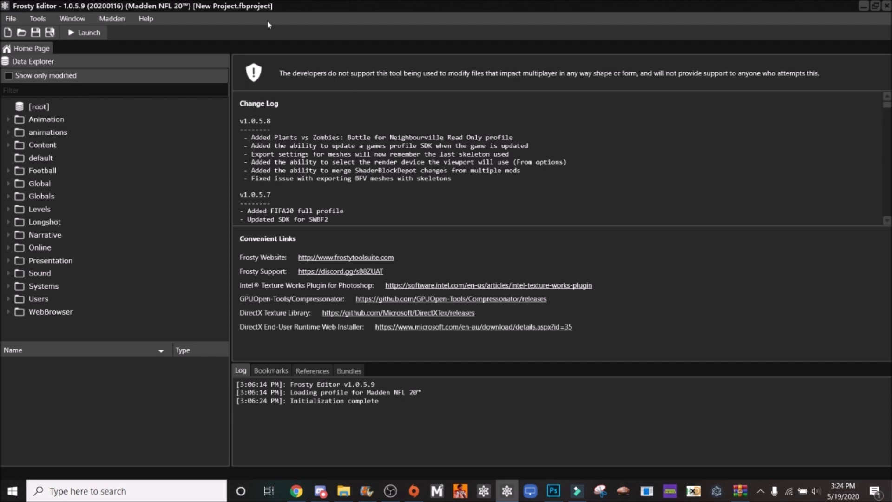
# In Madden > Legacy Explorer, expand common > ui > madden
pyautogui.click(121, 18)
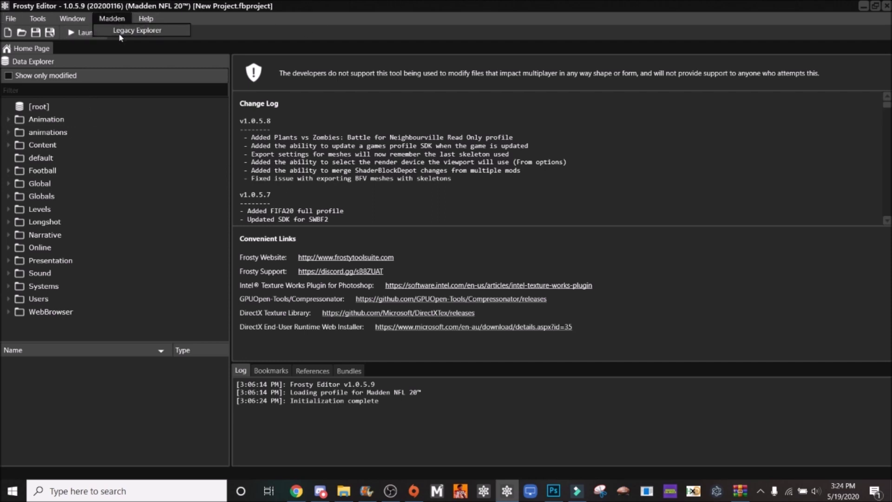
pyautogui.click(121, 31)
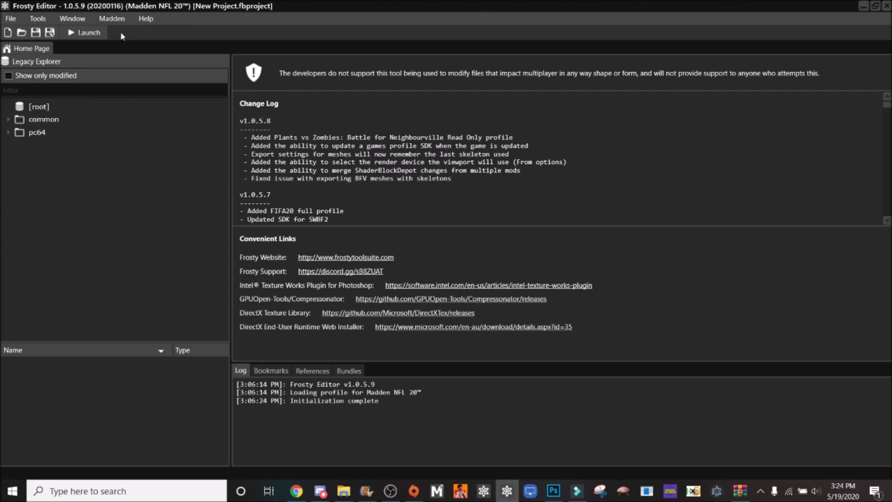
pyautogui.click(8, 120)
pyautogui.click(17, 311)
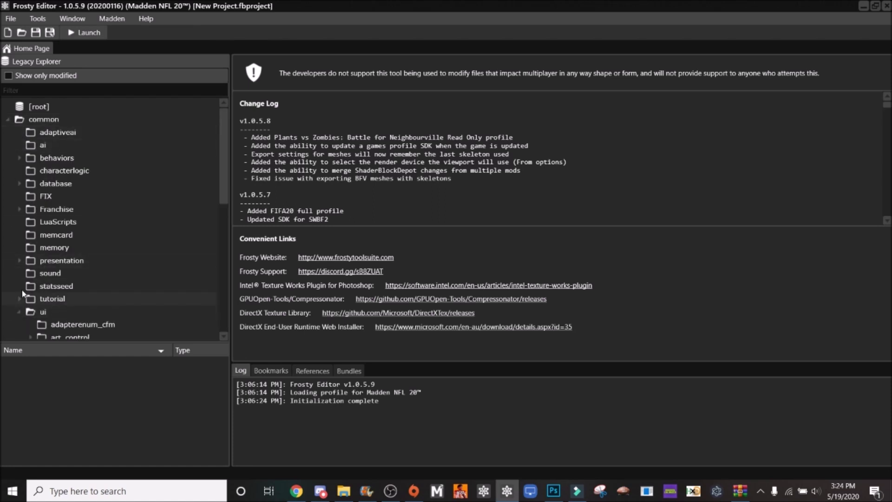
pyautogui.scroll(-5, 22, 283)
pyautogui.click(30, 295)
pyautogui.scroll(-7, 27, 279)
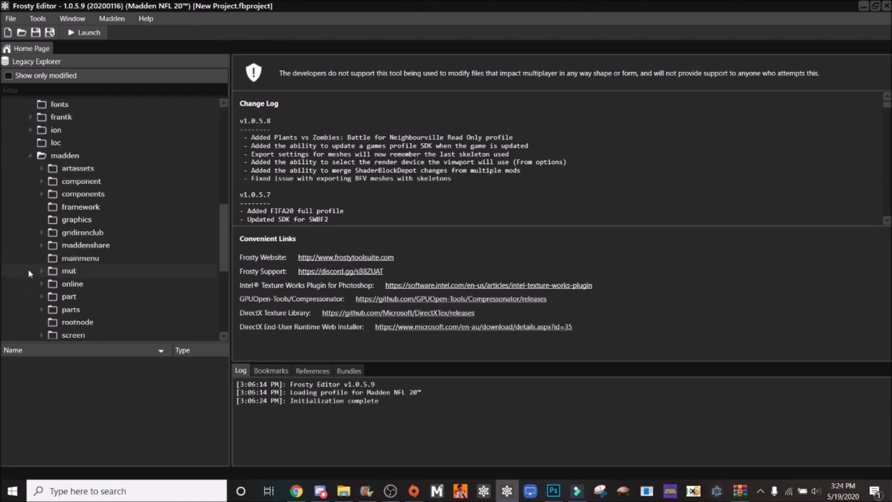
# List the swappables folder and open the teamlogos asset's textures
pyautogui.click(50, 252)
pyautogui.scroll(-10, 97, 392)
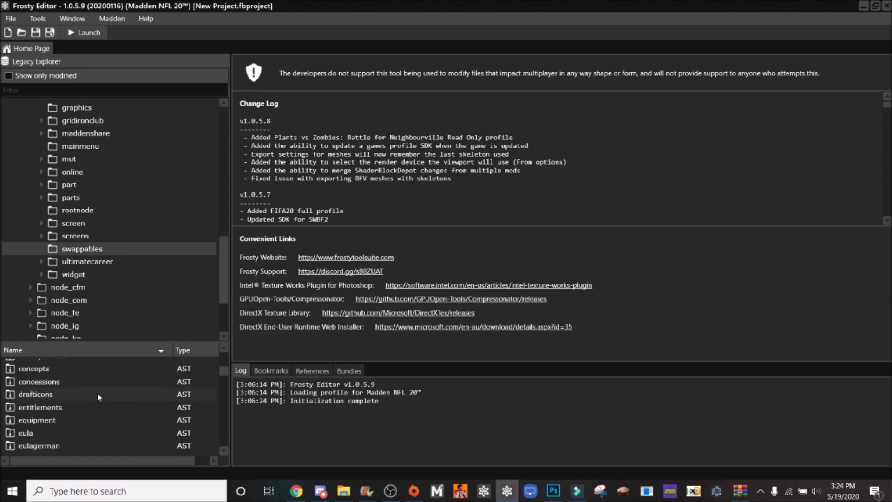
pyautogui.scroll(-1, 101, 408)
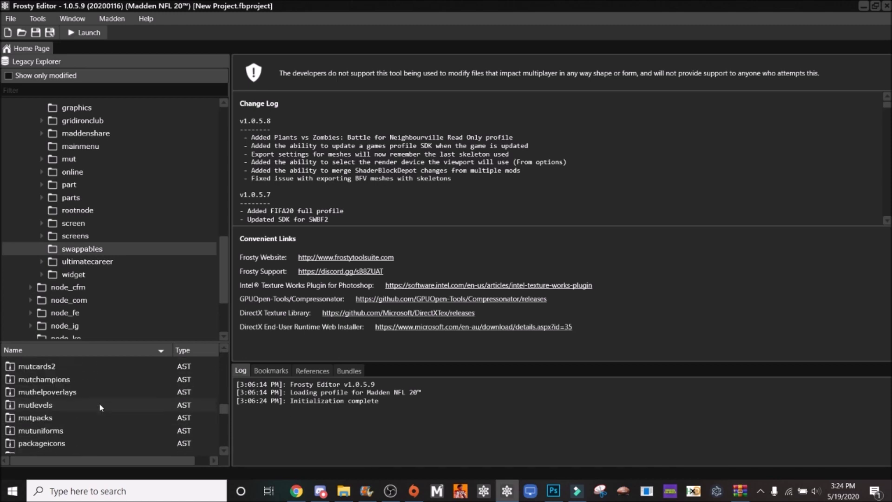
pyautogui.scroll(-10, 100, 405)
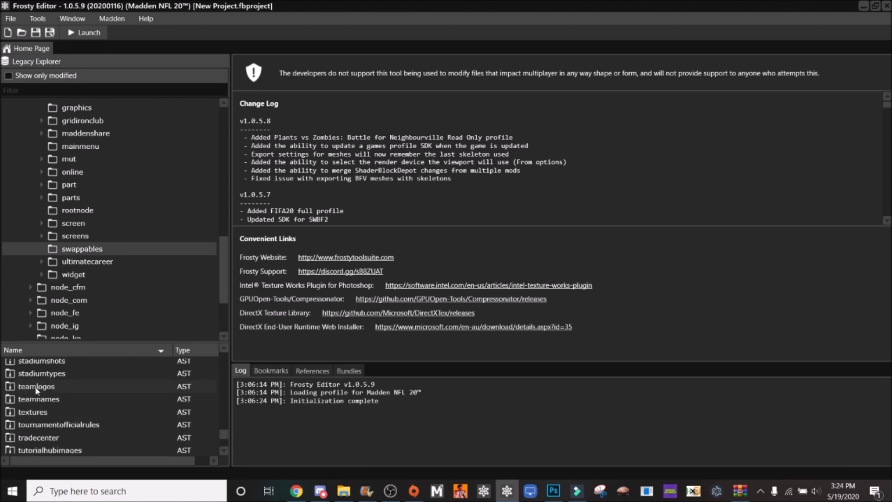
pyautogui.click(36, 388)
pyautogui.doubleClick(37, 388)
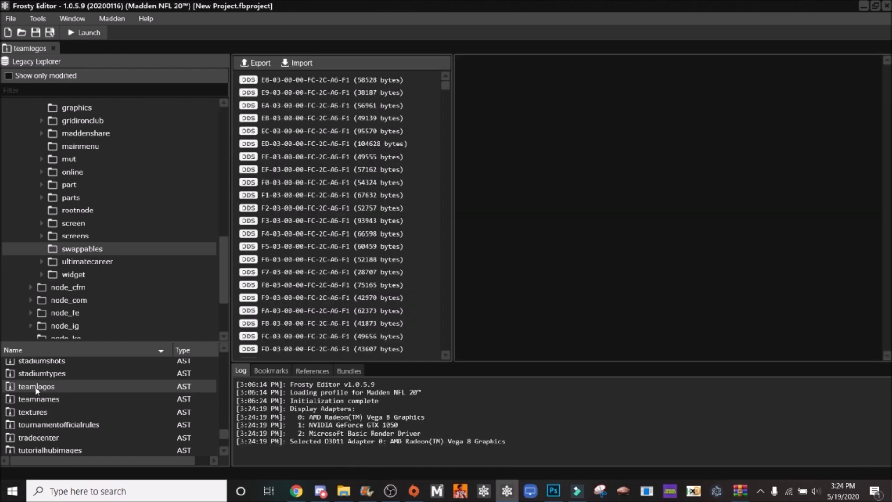
# Export the teamlogos asset as an AST file into Downloads\EA Logos
pyautogui.rightClick(36, 390)
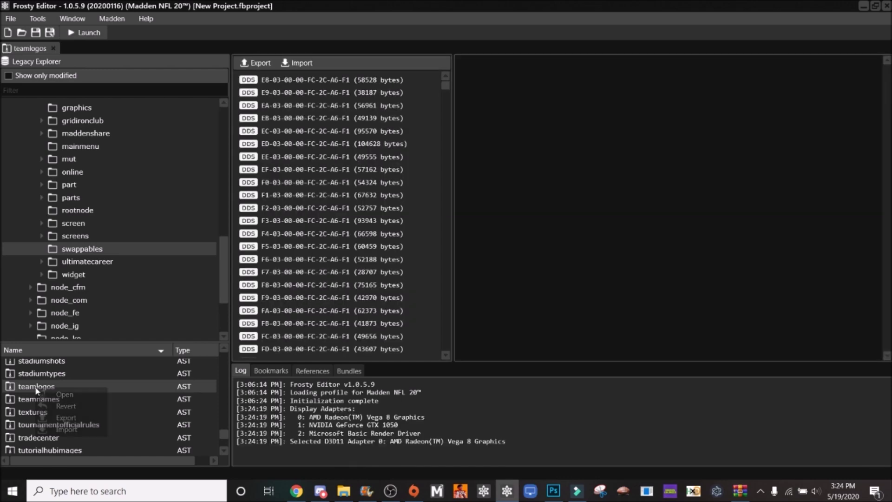
pyautogui.click(51, 417)
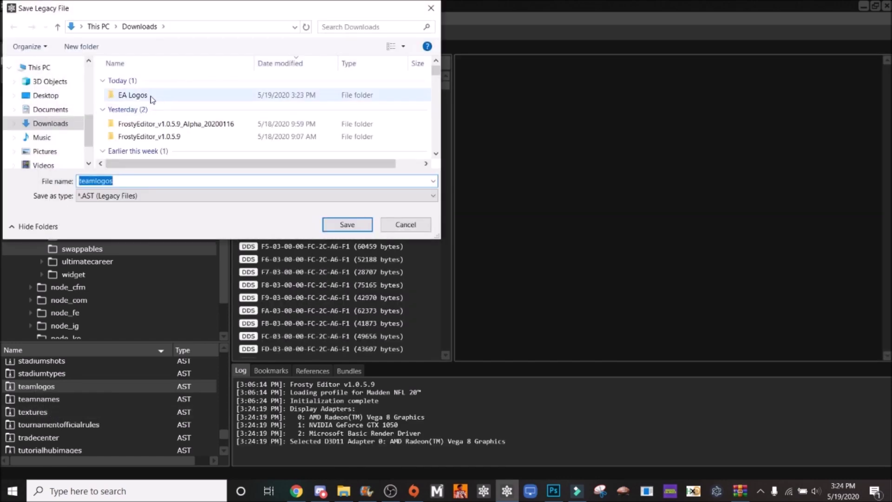
pyautogui.click(152, 96)
pyautogui.doubleClick(152, 96)
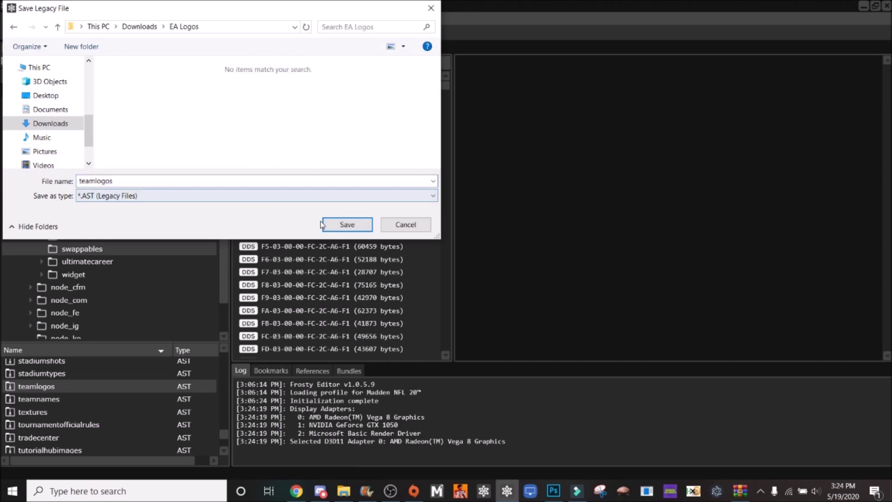
pyautogui.click(348, 225)
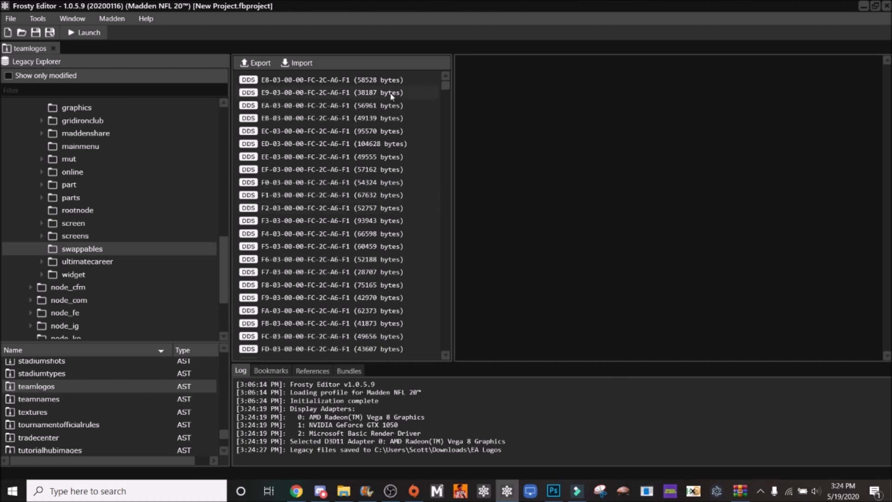
# Preview the E8 Bears and E9 Bengals textures, then bring up Madden 19 BGFE Editor
pyautogui.click(396, 82)
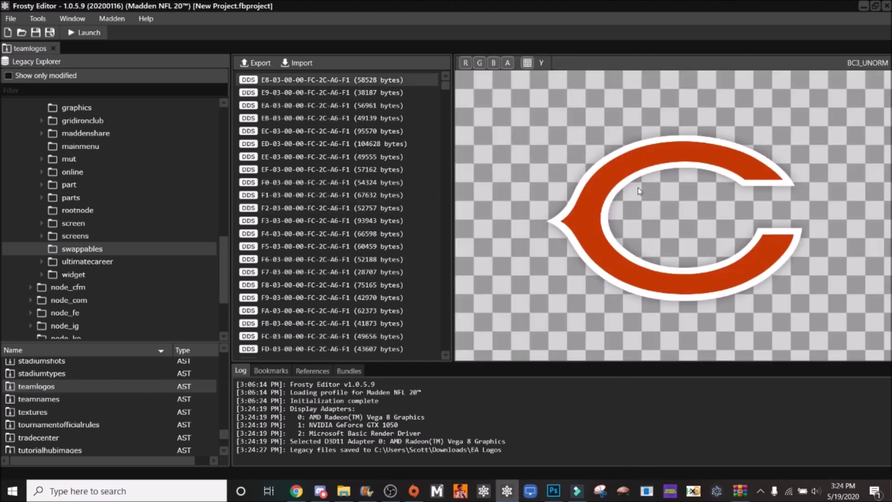
pyautogui.click(375, 92)
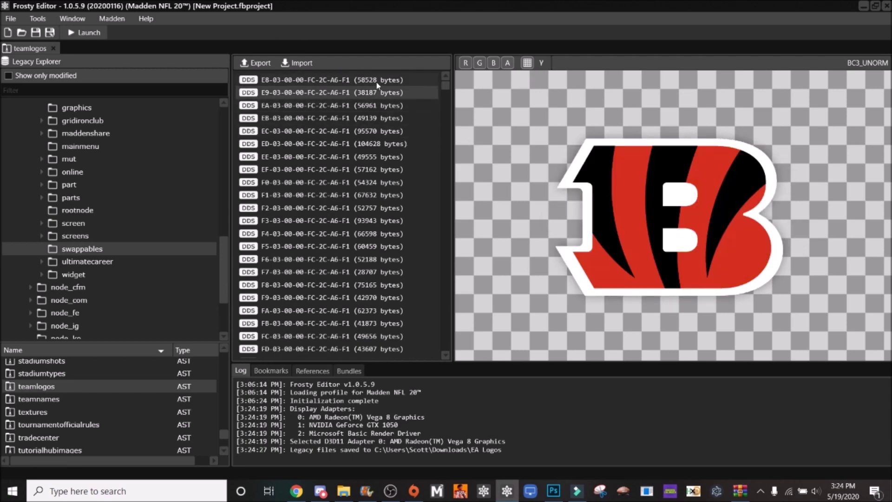
pyautogui.click(378, 83)
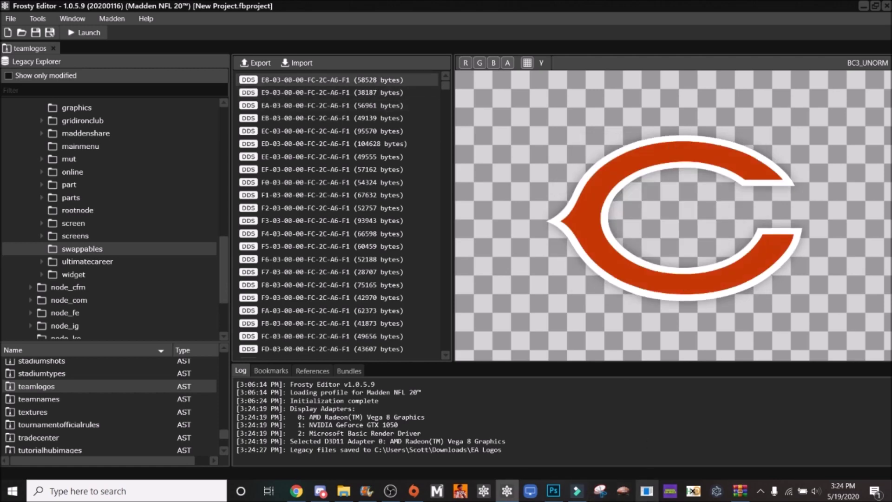
pyautogui.click(649, 492)
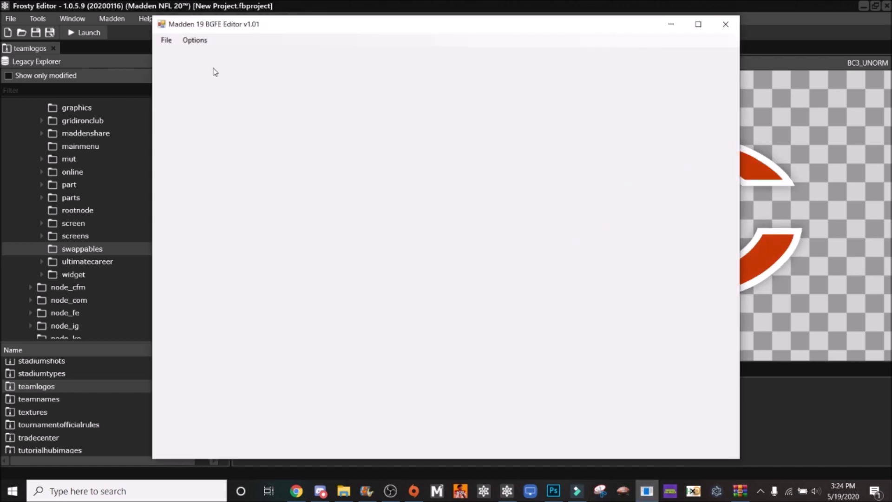
# Load teamlogos.AST from Downloads\EA Logos with Ctrl+O
pyautogui.hotkey('ctrl', 'o')
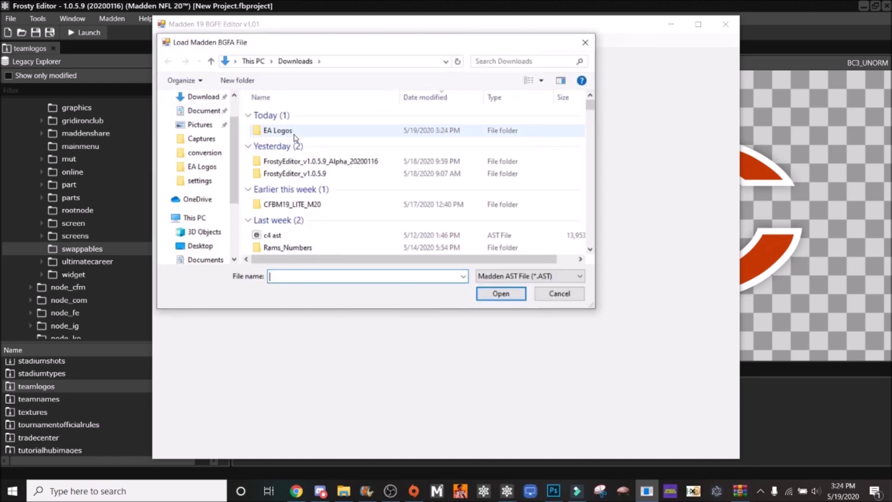
pyautogui.doubleClick(281, 128)
pyautogui.click(282, 130)
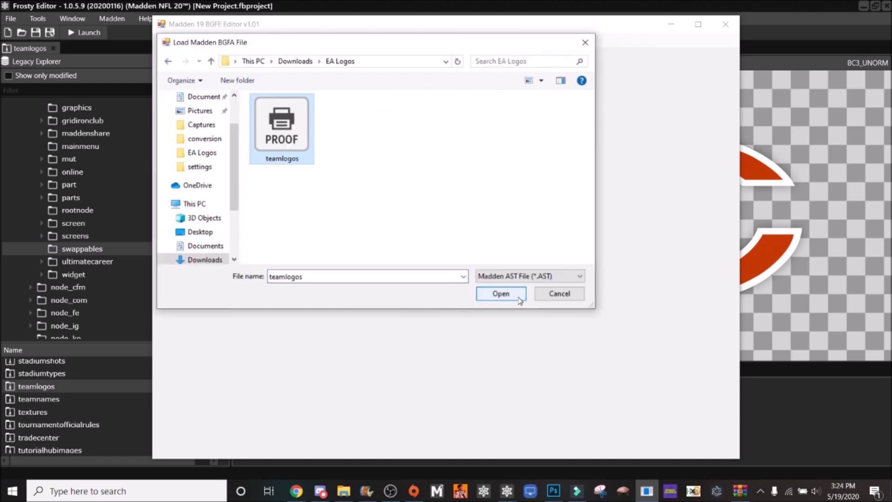
pyautogui.click(483, 294)
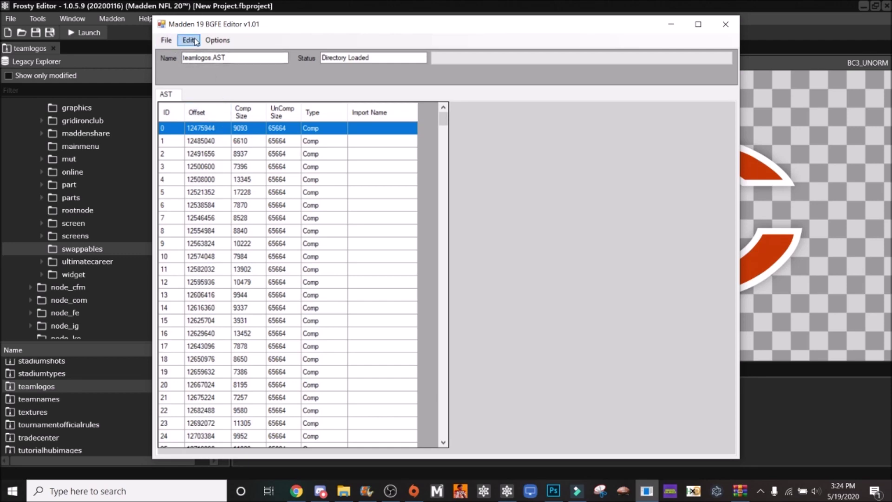
# Try Extract ALL Files decompressed, cancel it, then show the Desktop in File Explorer
pyautogui.rightClick(205, 130)
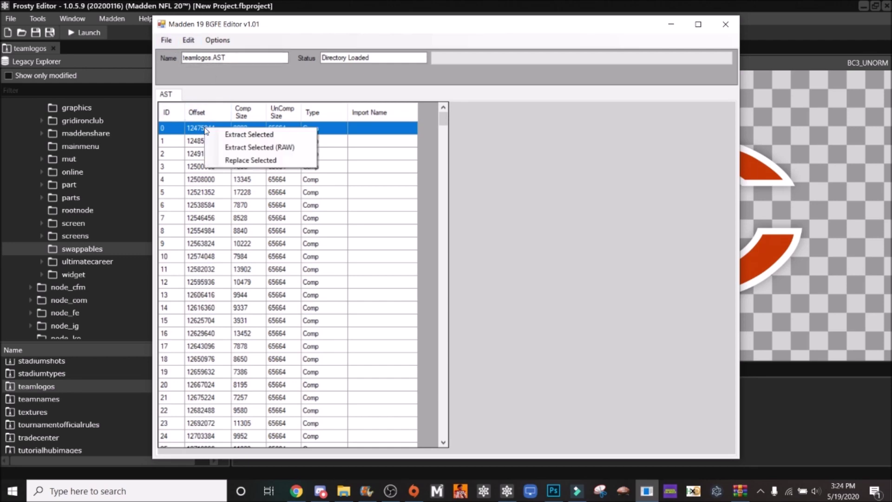
pyautogui.click(188, 41)
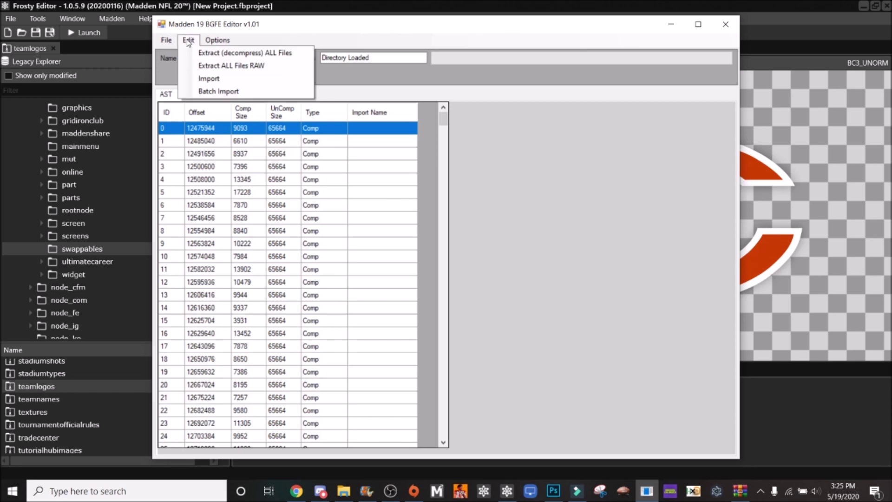
pyautogui.click(250, 53)
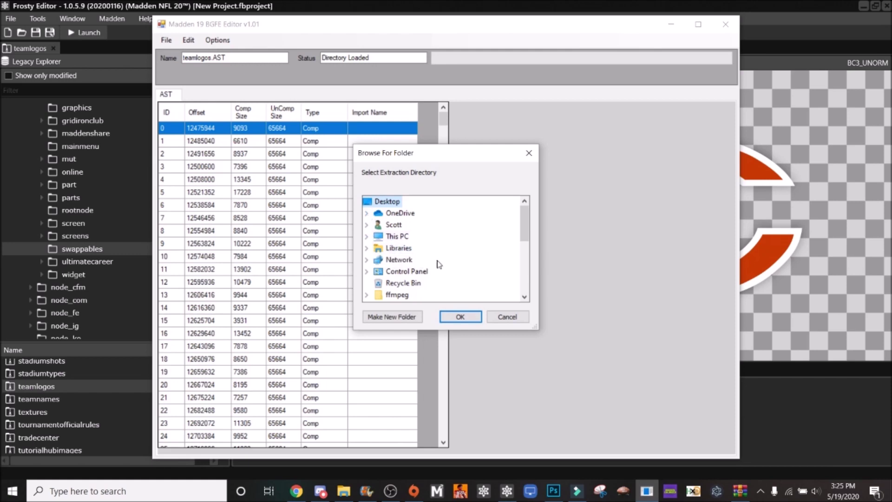
pyautogui.click(507, 317)
pyautogui.click(344, 491)
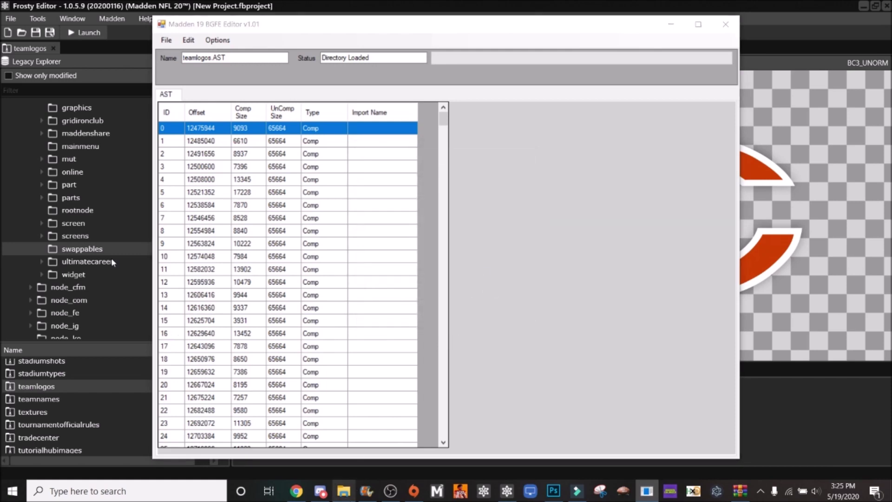
pyautogui.click(43, 78)
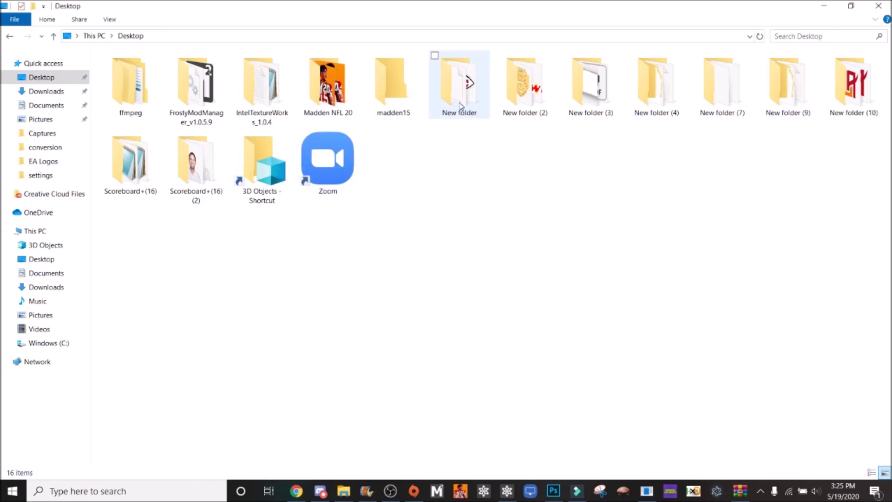
# Open the Desktop's New folder, delete File00008, and scroll through the extracted logo thumbnails
pyautogui.doubleClick(460, 106)
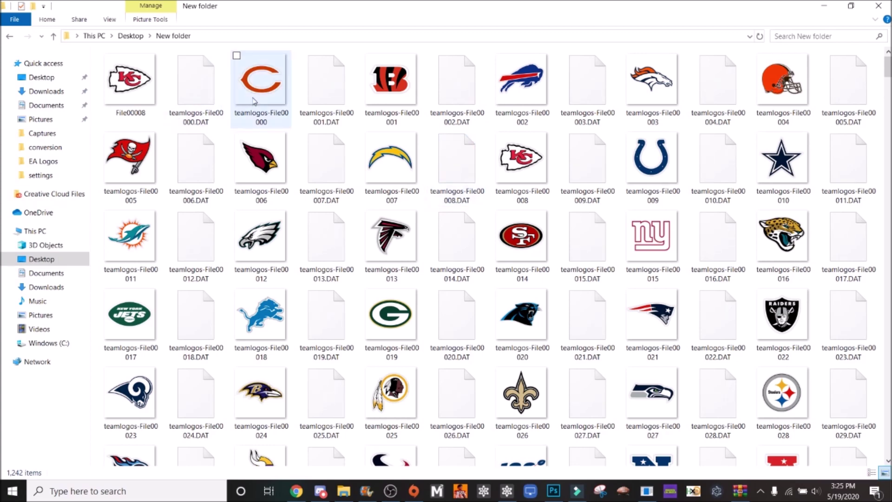
pyautogui.click(130, 86)
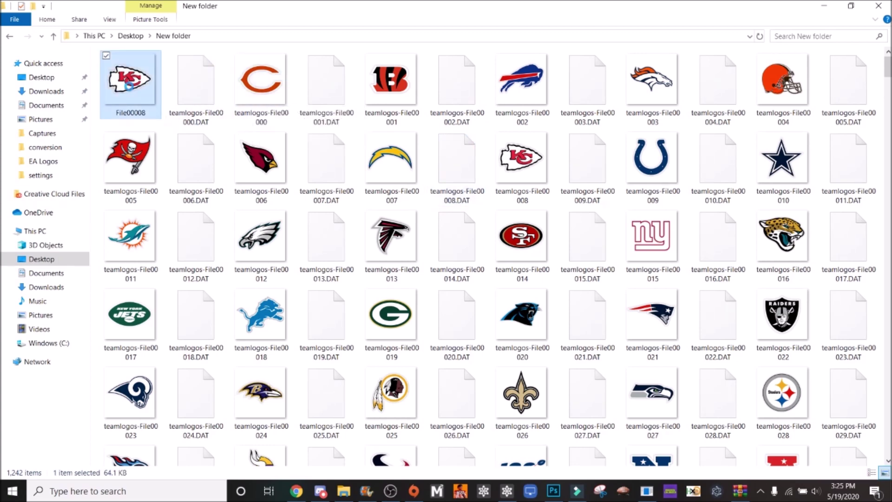
pyautogui.rightClick(129, 88)
pyautogui.click(158, 312)
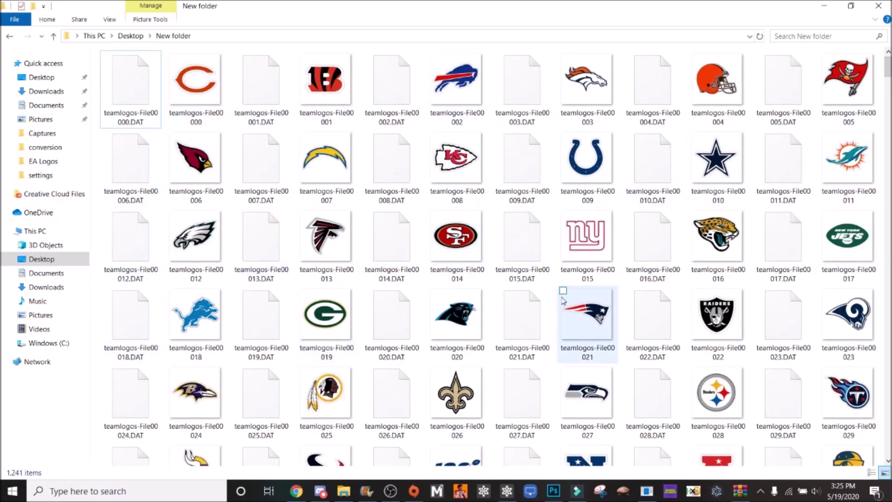
pyautogui.scroll(-3, 564, 307)
pyautogui.scroll(-15, 564, 307)
pyautogui.scroll(20, 507, 298)
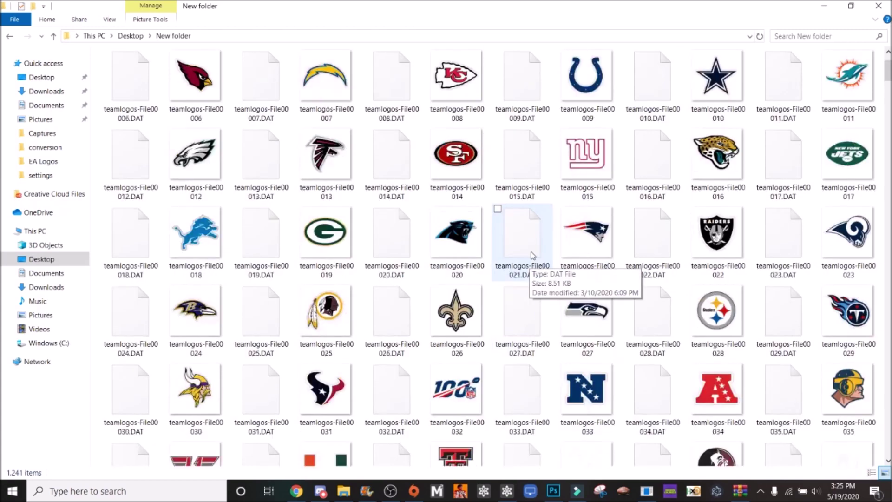
pyautogui.scroll(-3, 531, 265)
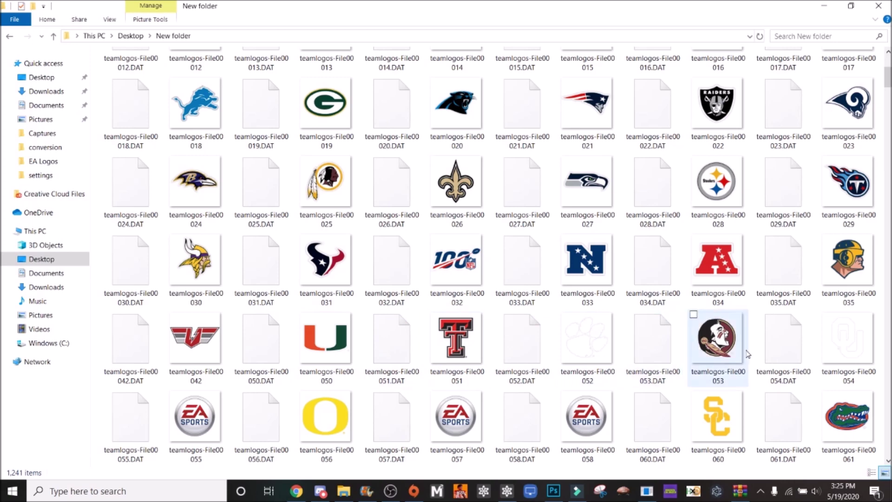
pyautogui.scroll(3, 557, 232)
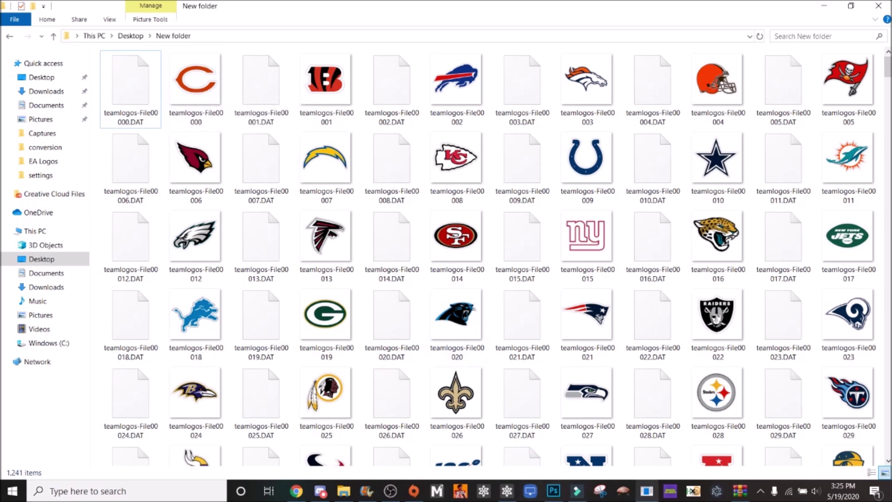
# Replace teamlogos entries 0 and 1000 with teamlogos-File00055 and teamlogos-File01055
pyautogui.click(647, 491)
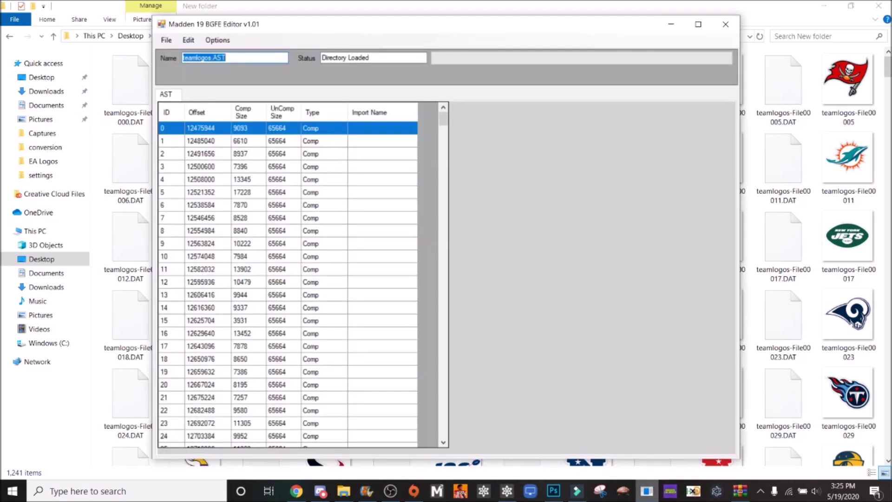
pyautogui.rightClick(339, 133)
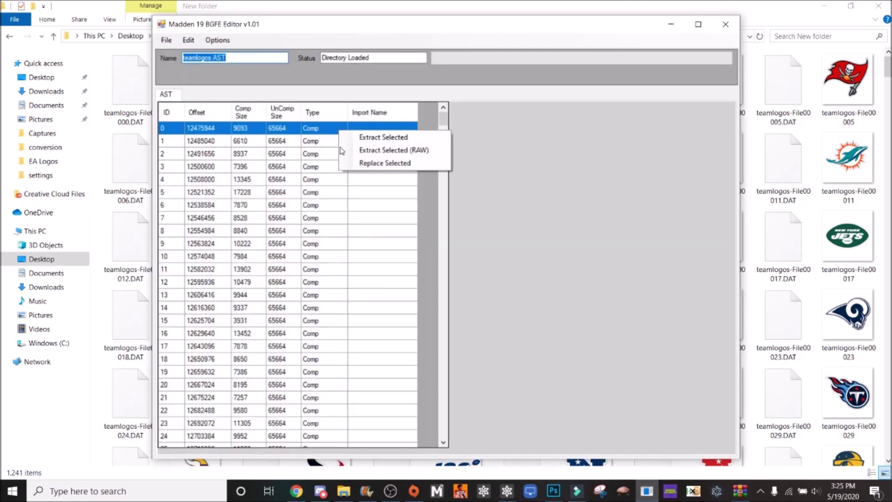
pyautogui.click(358, 164)
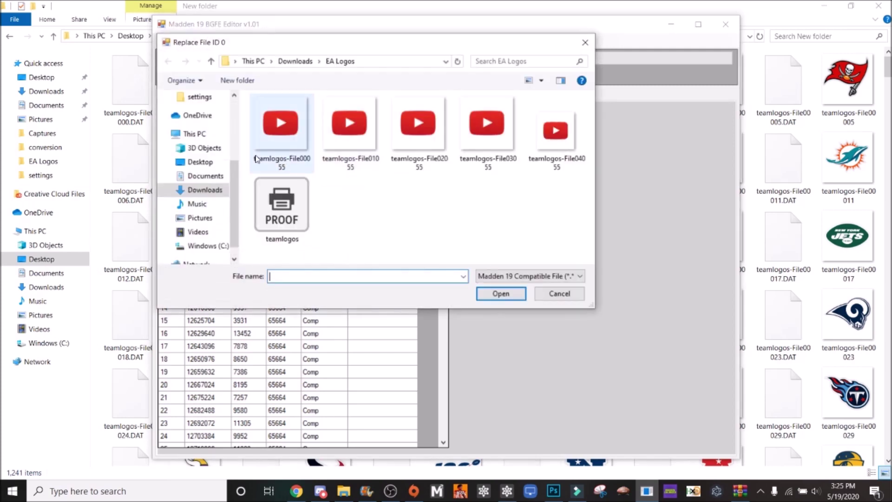
pyautogui.click(264, 148)
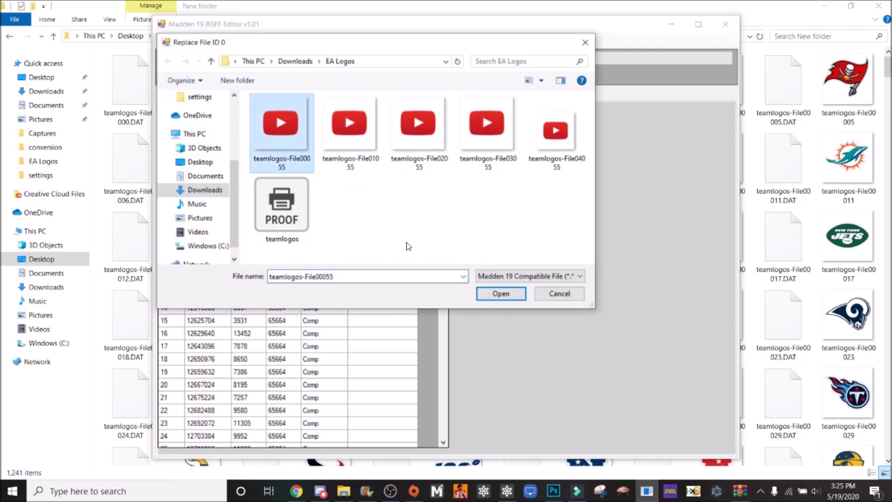
pyautogui.click(493, 293)
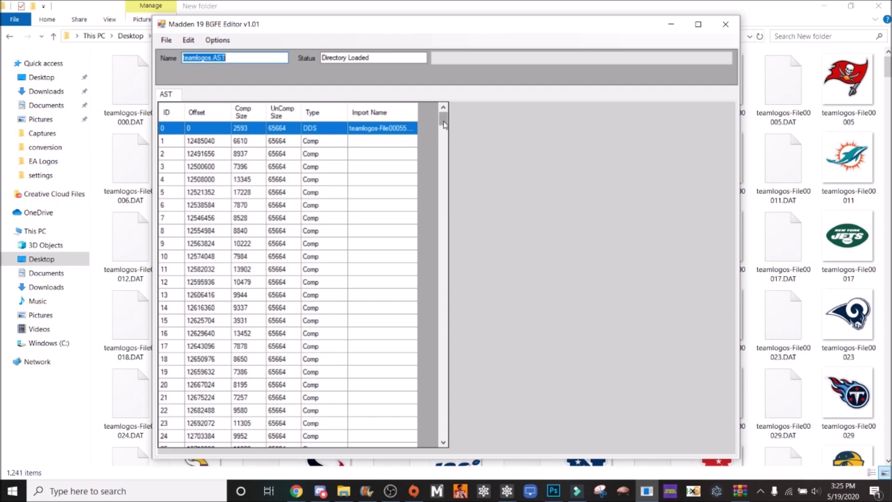
pyautogui.moveTo(444, 125); pyautogui.dragTo(446, 189)
pyautogui.click(291, 140)
pyautogui.rightClick(291, 140)
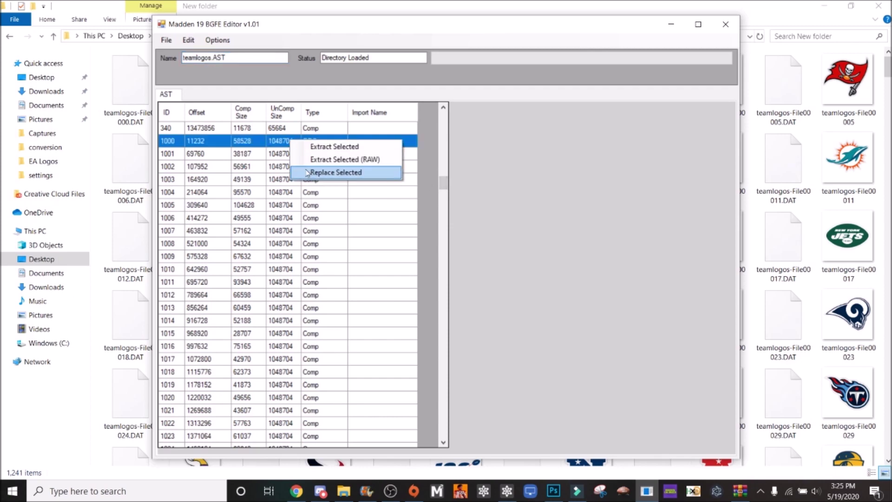
pyautogui.click(307, 173)
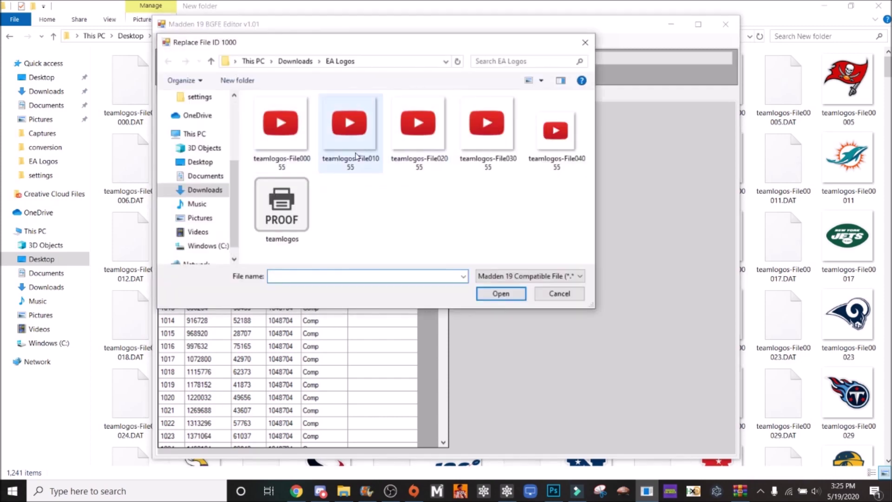
pyautogui.click(358, 139)
pyautogui.click(501, 294)
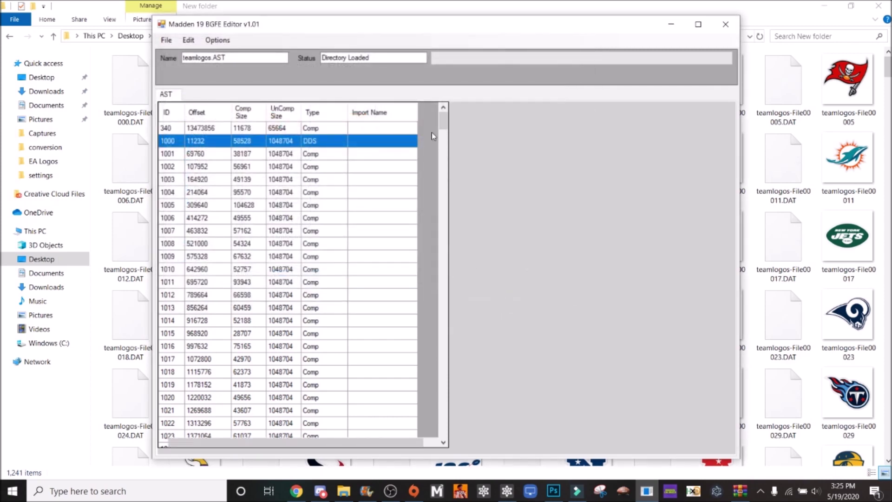
# Replace entries 2000 and 3000 with teamlogos-File02055 and teamlogos-File03055
pyautogui.moveTo(444, 125); pyautogui.dragTo(444, 244)
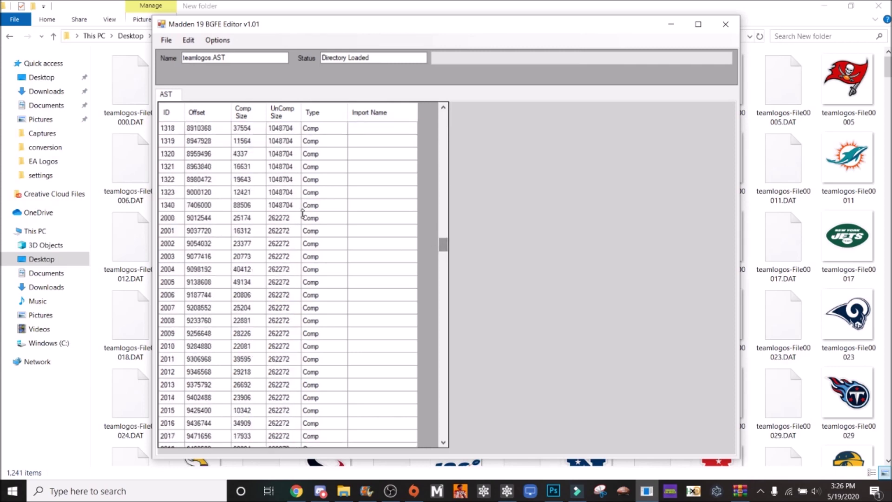
pyautogui.click(308, 219)
pyautogui.rightClick(308, 219)
pyautogui.click(331, 255)
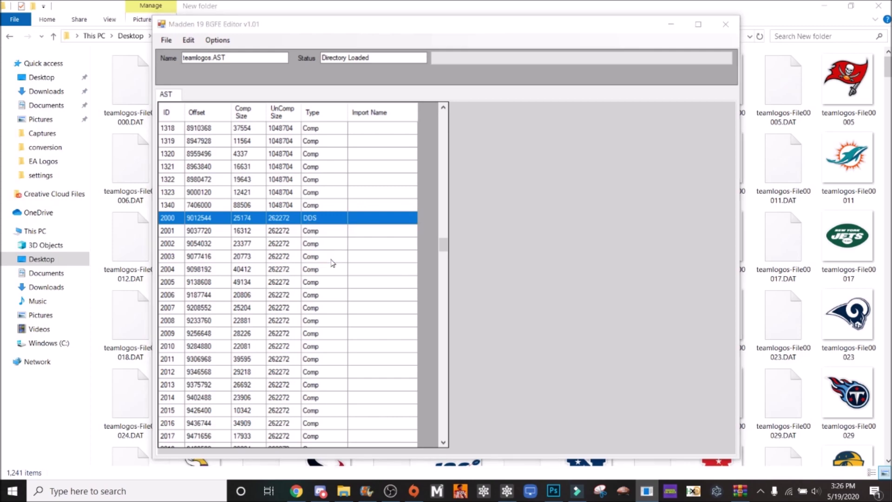
pyautogui.click(410, 173)
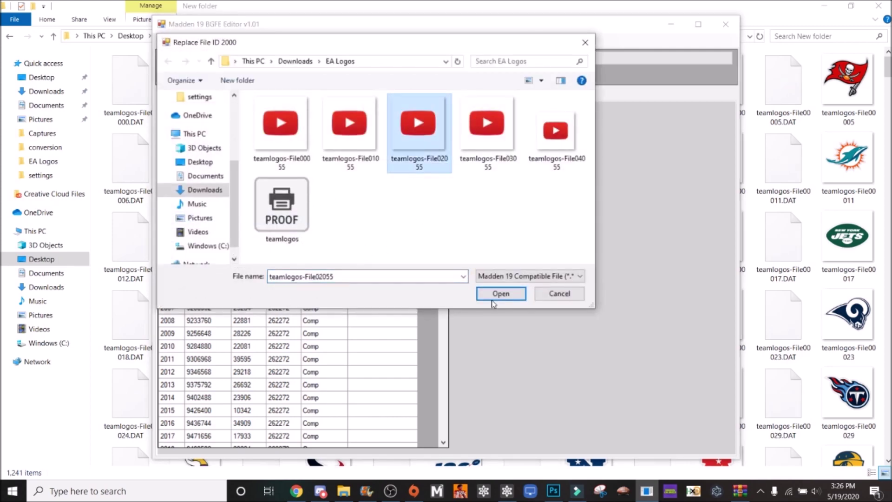
pyautogui.click(502, 294)
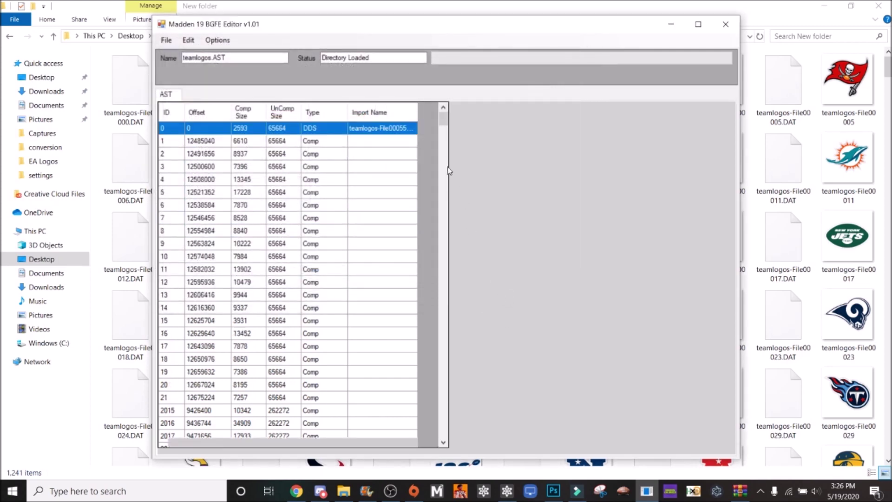
pyautogui.moveTo(442, 122); pyautogui.dragTo(457, 251)
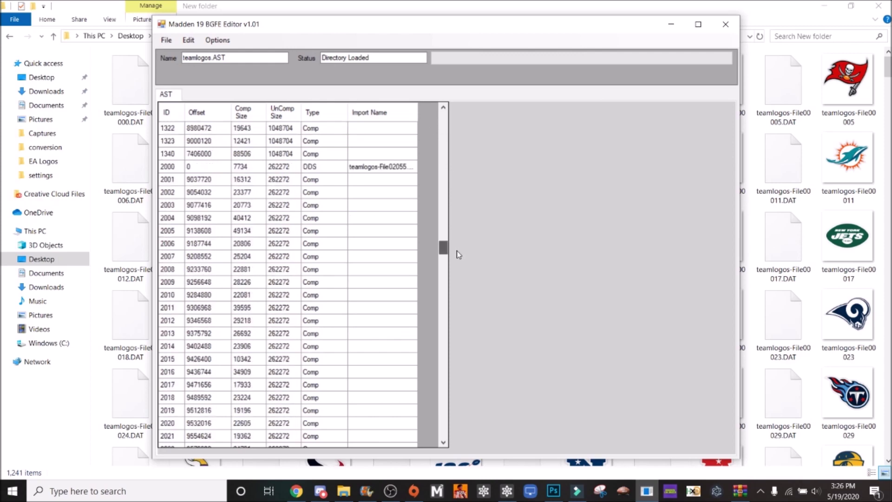
pyautogui.moveTo(457, 251); pyautogui.dragTo(454, 313)
pyautogui.click(307, 220)
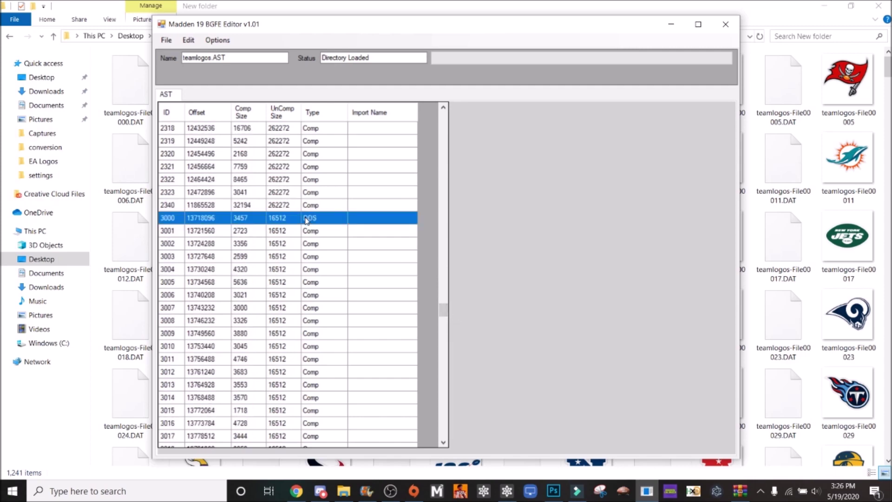
pyautogui.rightClick(307, 220)
pyautogui.click(325, 251)
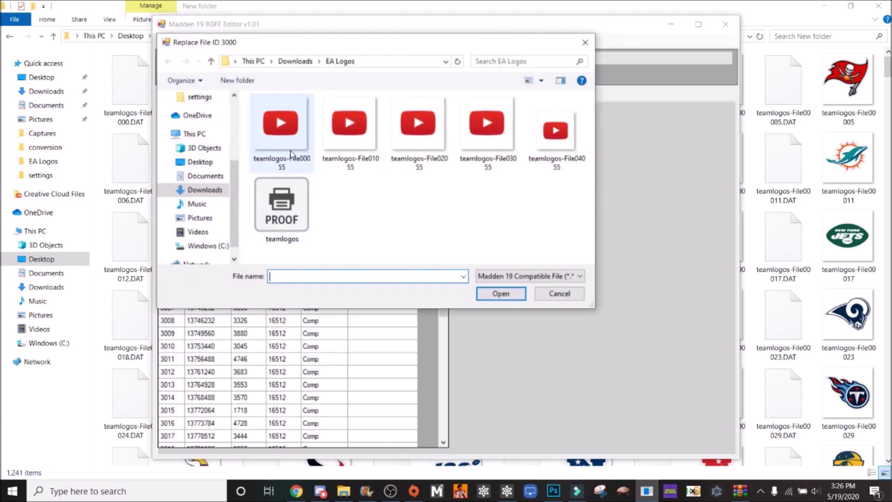
pyautogui.click(487, 132)
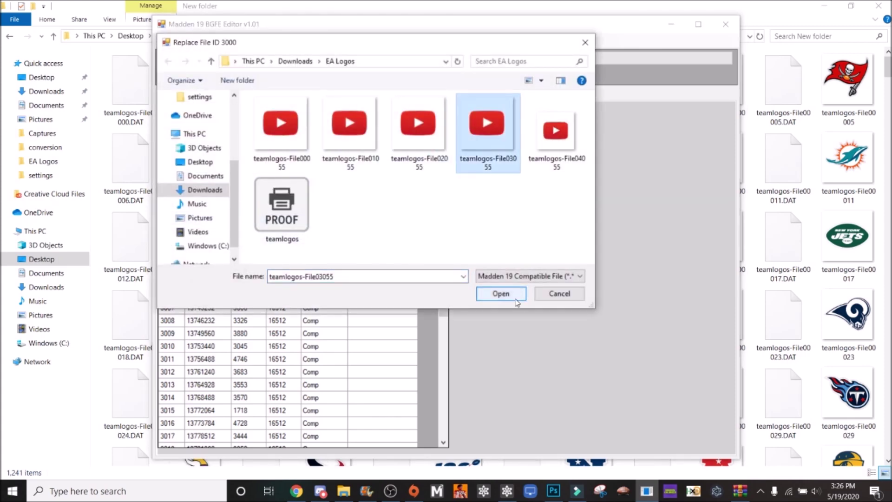
pyautogui.click(519, 298)
# Replace entry 4000 with the teamlogos-File04055 YouTube-logo texture
pyautogui.moveTo(443, 127); pyautogui.dragTo(430, 376)
pyautogui.click(181, 232)
pyautogui.rightClick(182, 236)
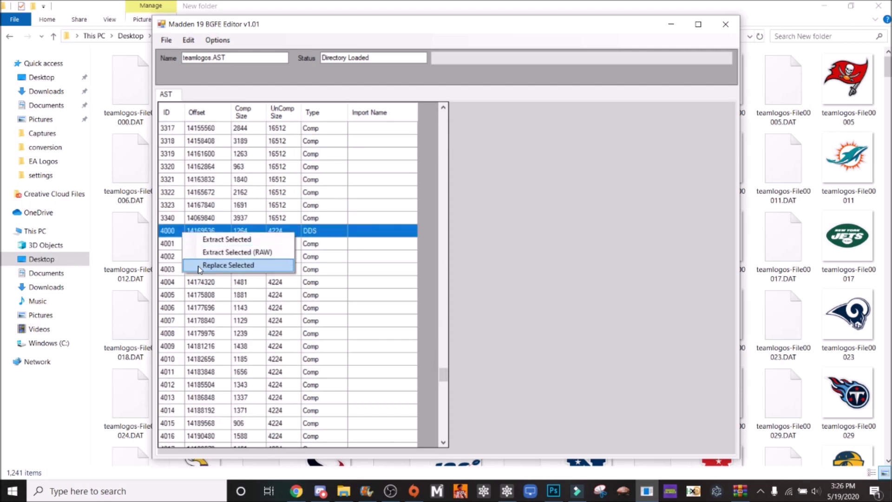
pyautogui.click(218, 268)
pyautogui.click(556, 132)
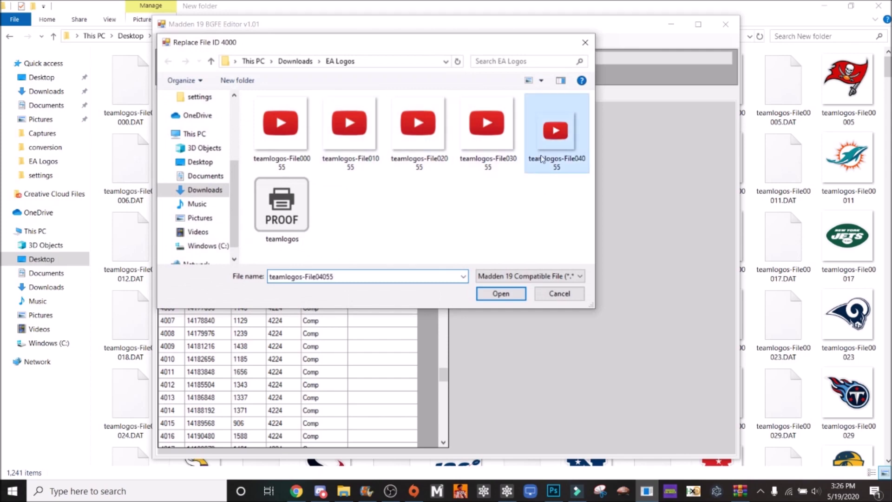
pyautogui.click(501, 294)
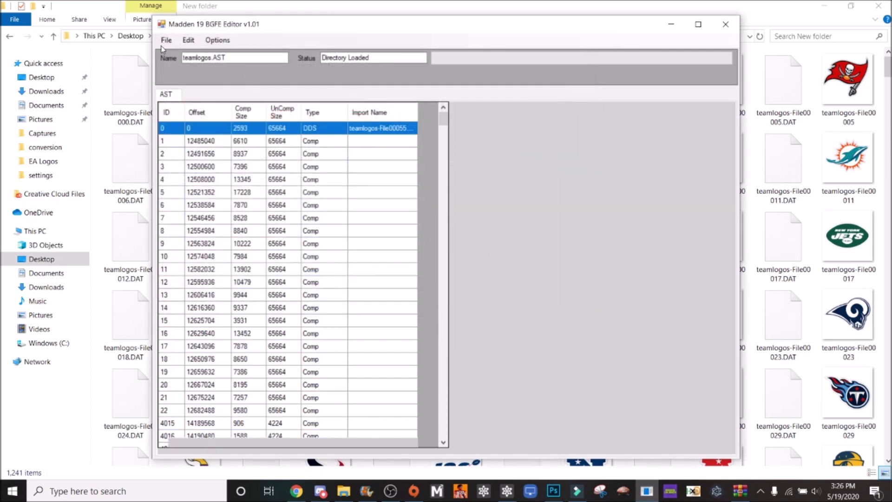
pyautogui.click(166, 40)
# Save the edited archive as 'Youtube Logo Done' in the EA Logos folder
pyautogui.click(177, 66)
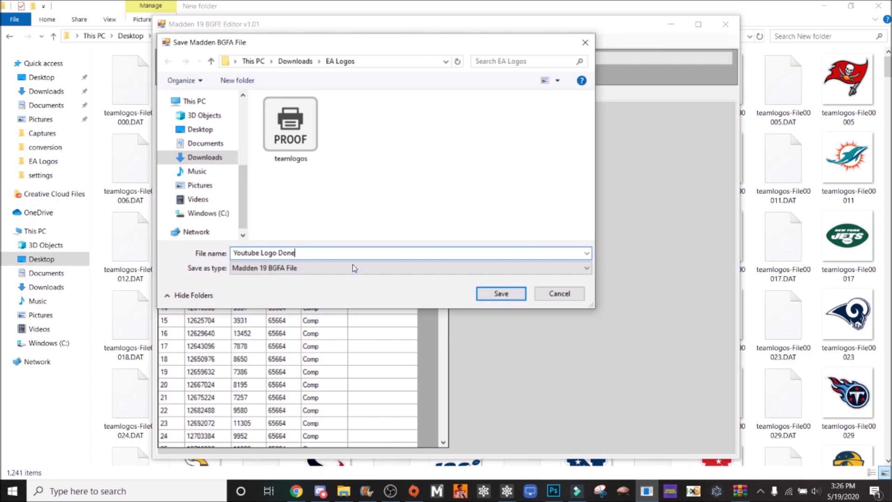
pyautogui.click(492, 299)
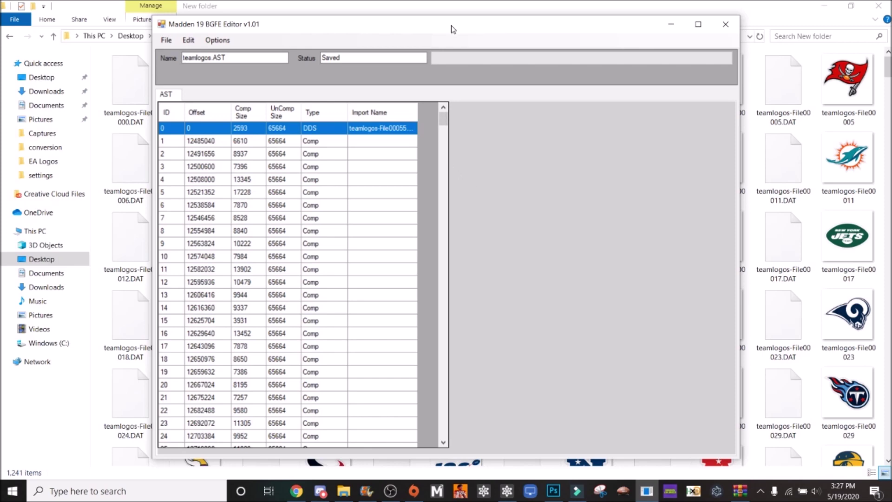
# Close BGFE and import Youtube Logo Done.ast from EA Logos into Frosty's teamlogos asset
pyautogui.click(725, 24)
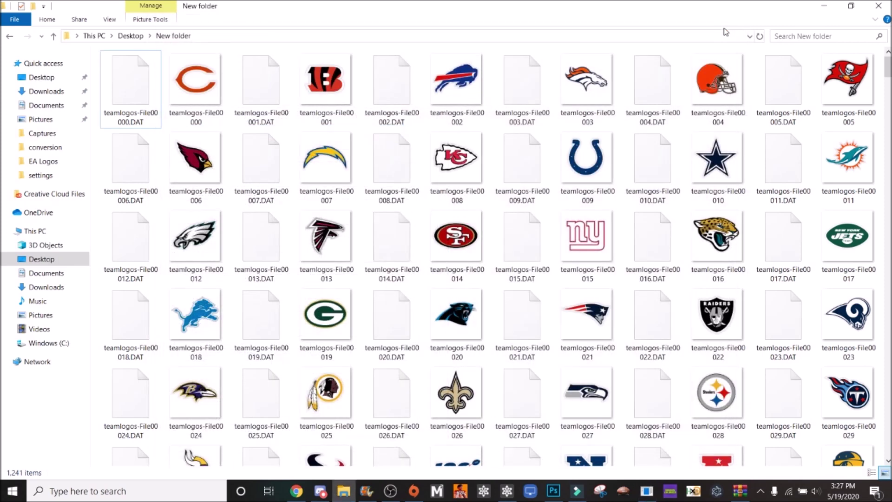
pyautogui.click(507, 495)
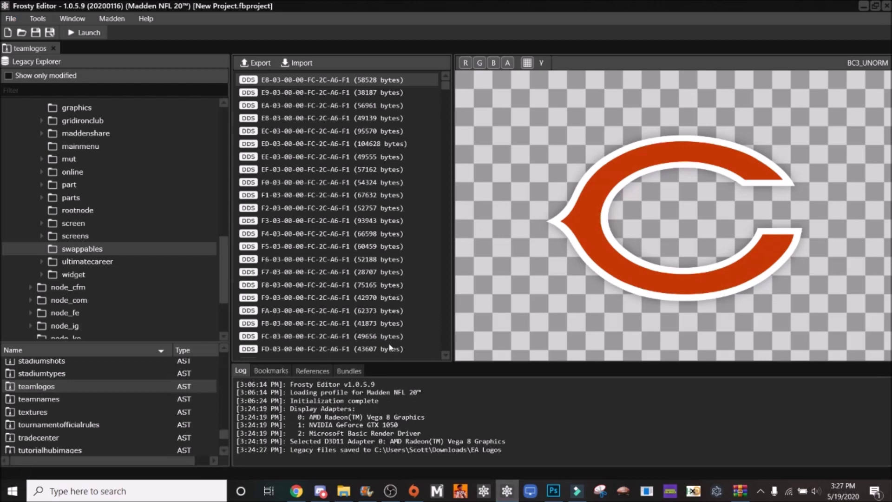
pyautogui.click(54, 48)
pyautogui.rightClick(187, 389)
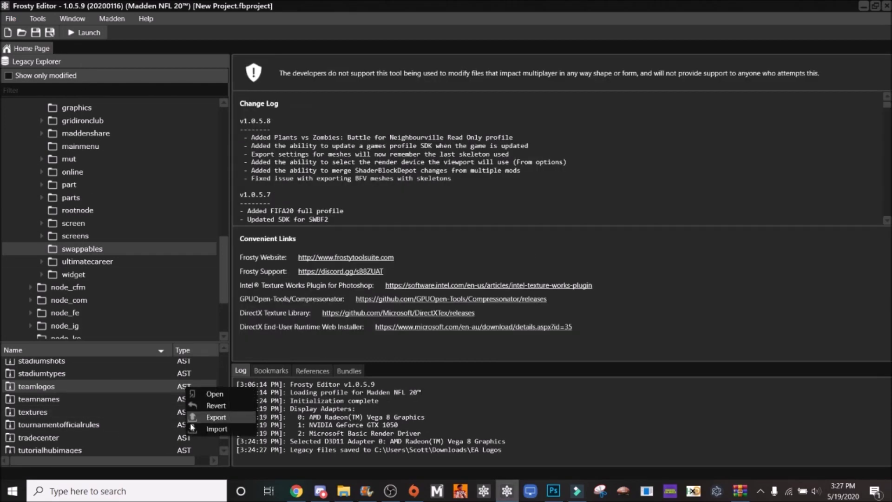
pyautogui.click(197, 432)
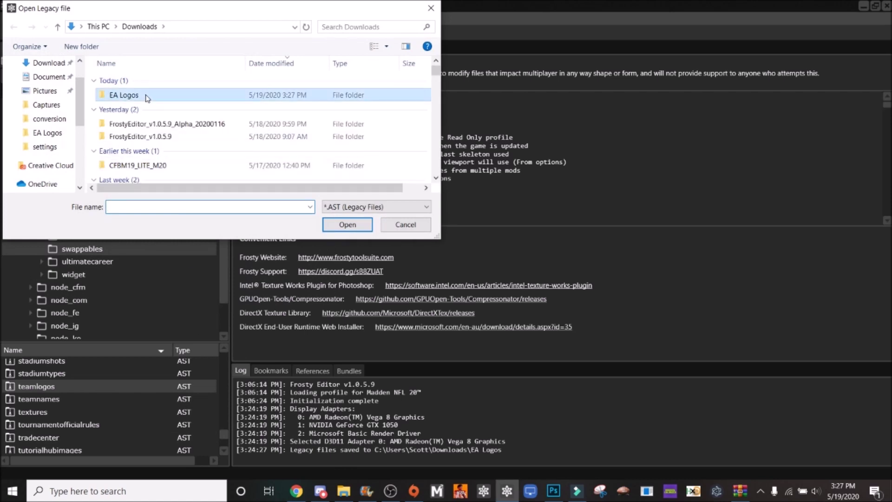
pyautogui.doubleClick(168, 96)
pyautogui.click(193, 98)
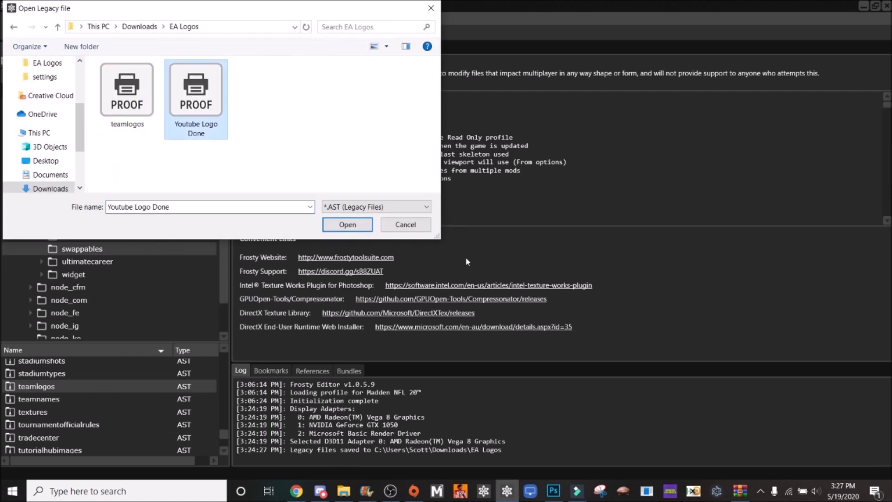
pyautogui.click(367, 227)
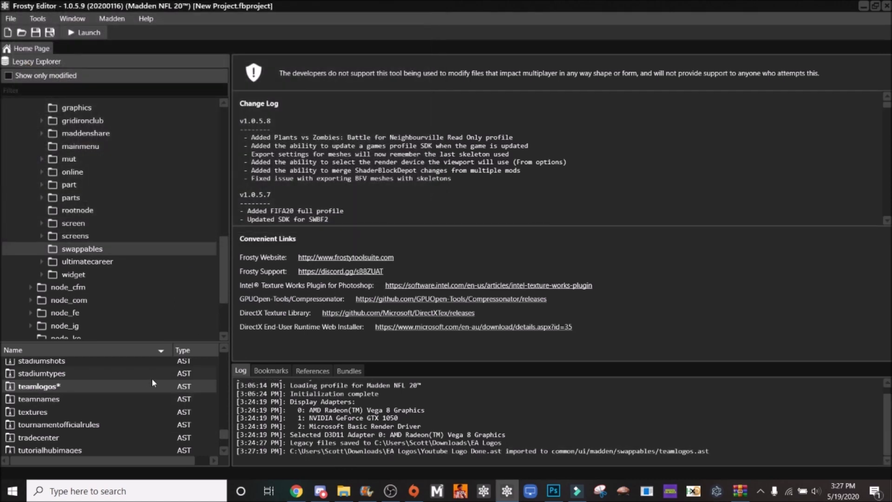
# Preview the teamlogos textures, confirming E8-03 shows the YouTube logo, toggling the alpha channel
pyautogui.doubleClick(152, 382)
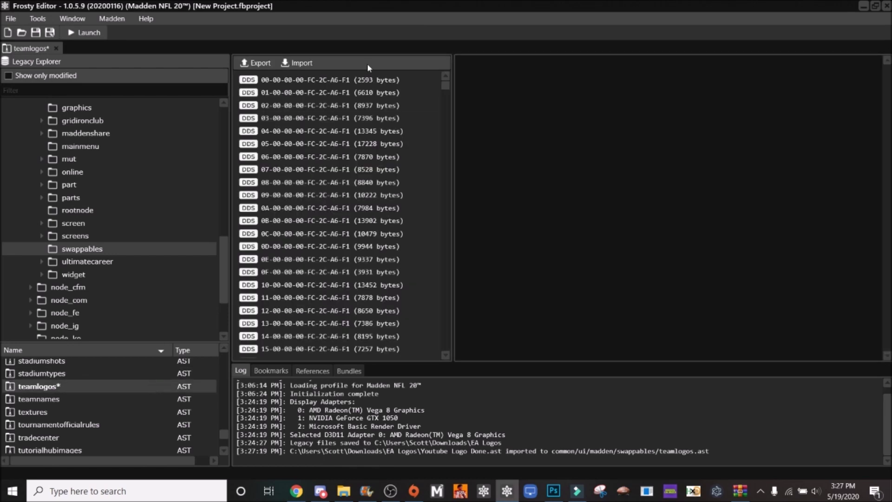
pyautogui.click(364, 78)
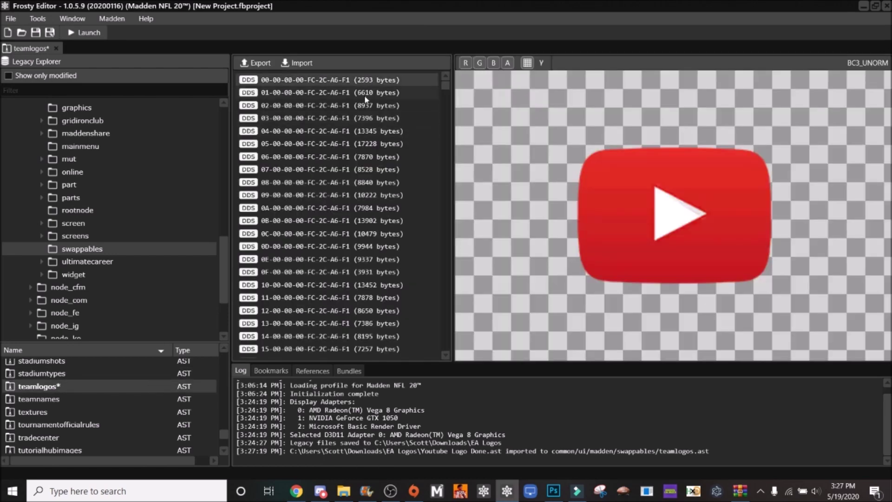
pyautogui.scroll(-15, 352, 166)
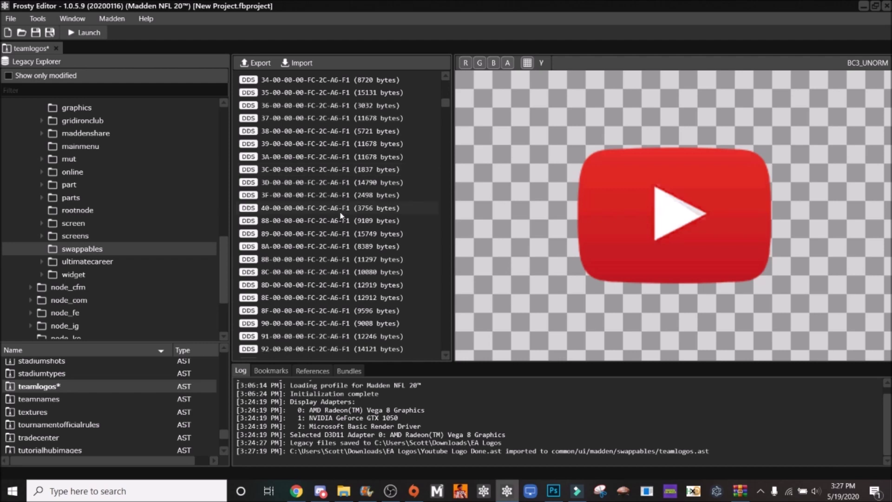
pyautogui.scroll(-5, 342, 215)
pyautogui.click(336, 233)
pyautogui.click(337, 246)
pyautogui.scroll(-5, 354, 209)
pyautogui.click(363, 157)
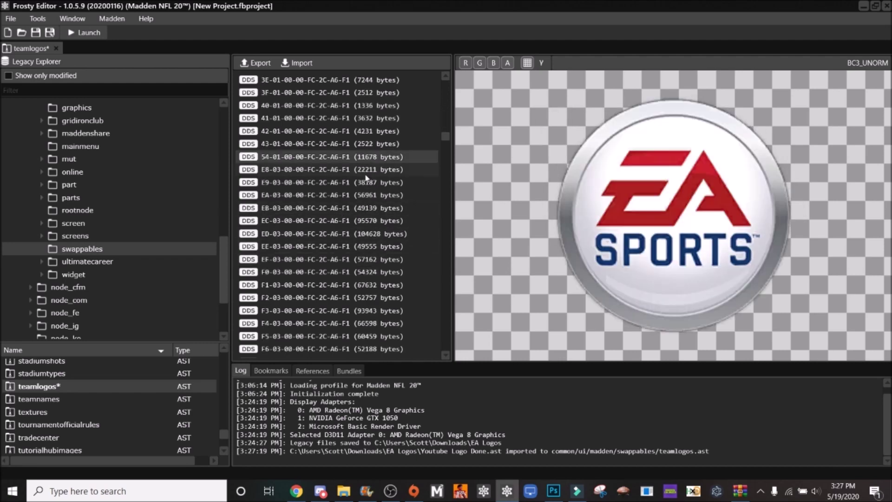
pyautogui.click(367, 170)
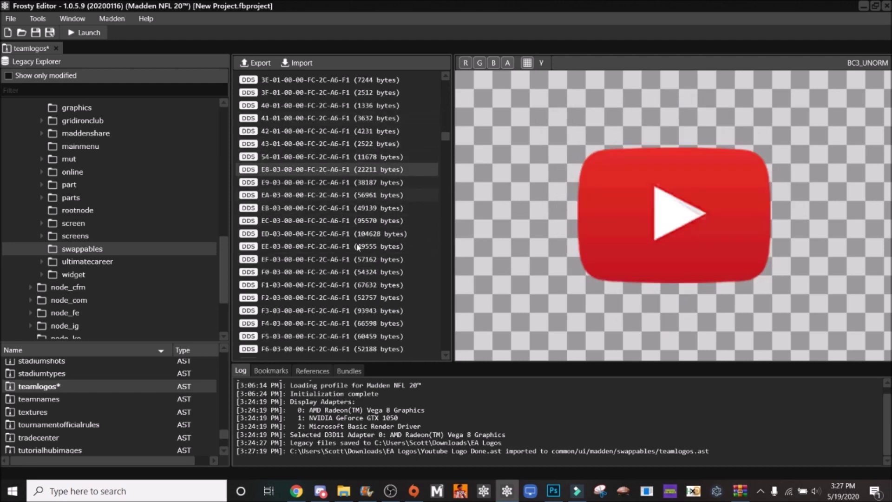
pyautogui.click(508, 63)
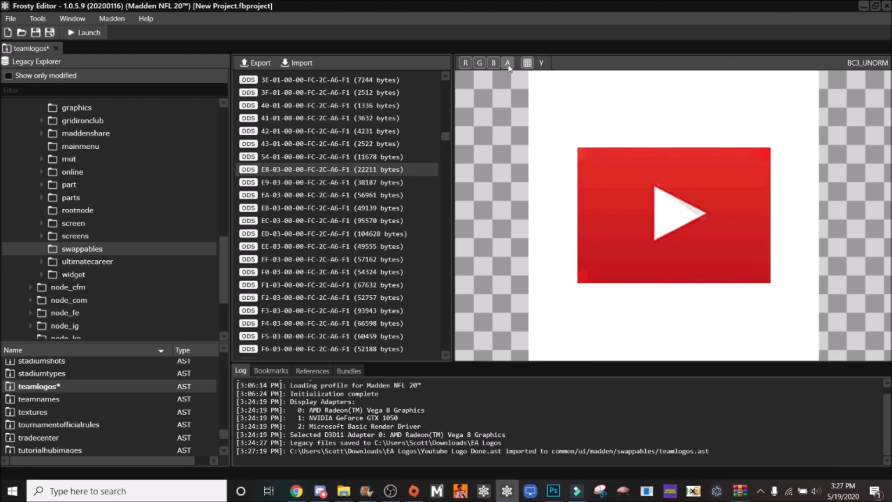
pyautogui.click(508, 64)
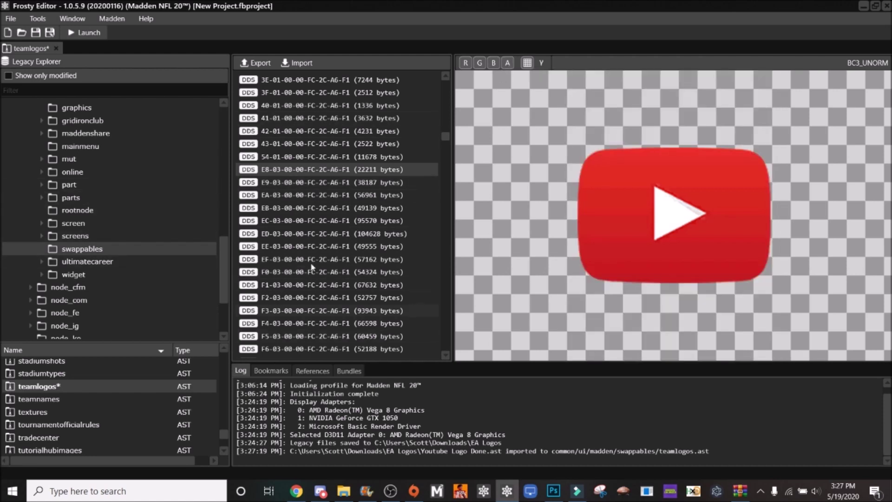
# Launch Madden NFL 20 from Frosty with the YouTube-logo mod applied
pyautogui.click(89, 32)
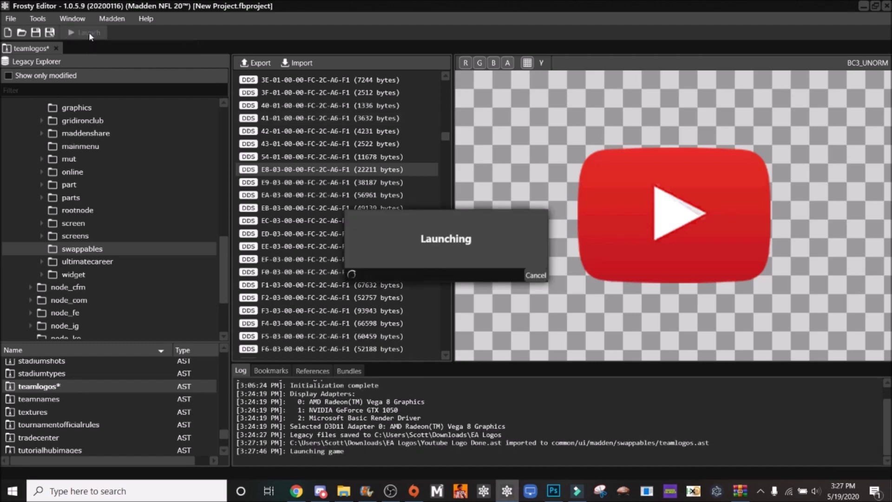